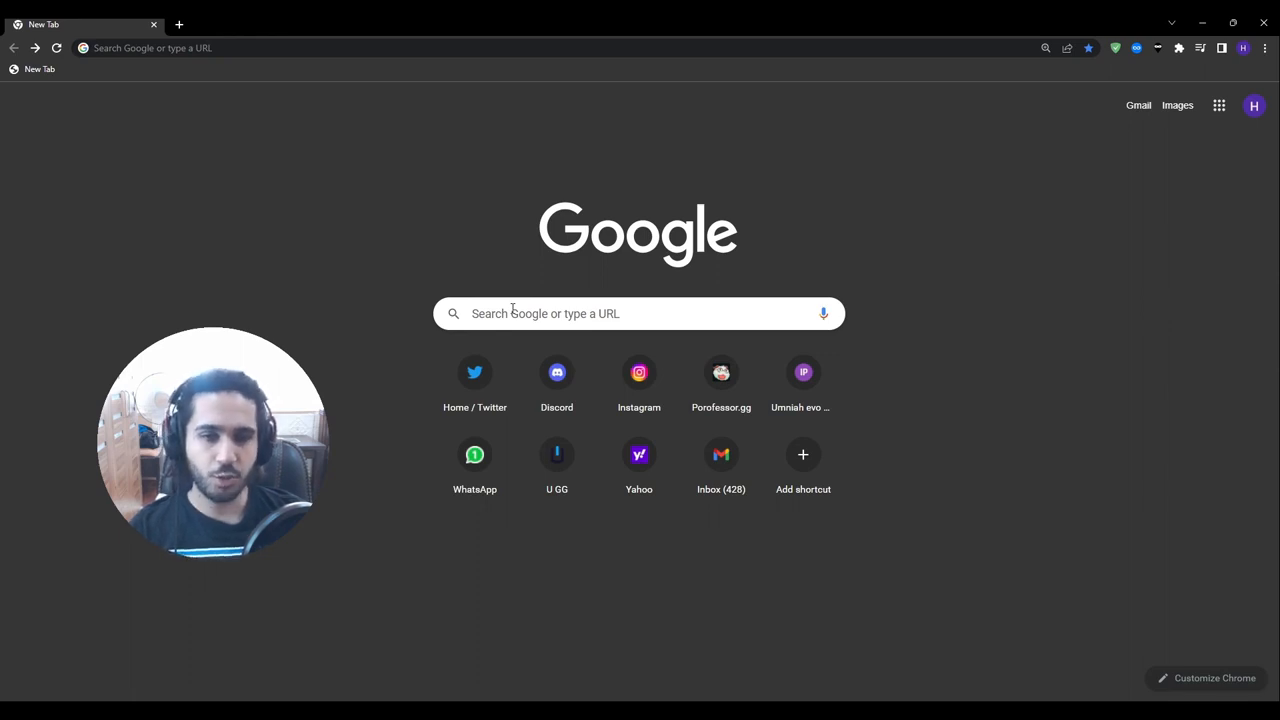
# Go to descript.com and open its Pricing page.
pyautogui.click(512, 310)
pyautogui.write('descript.com')
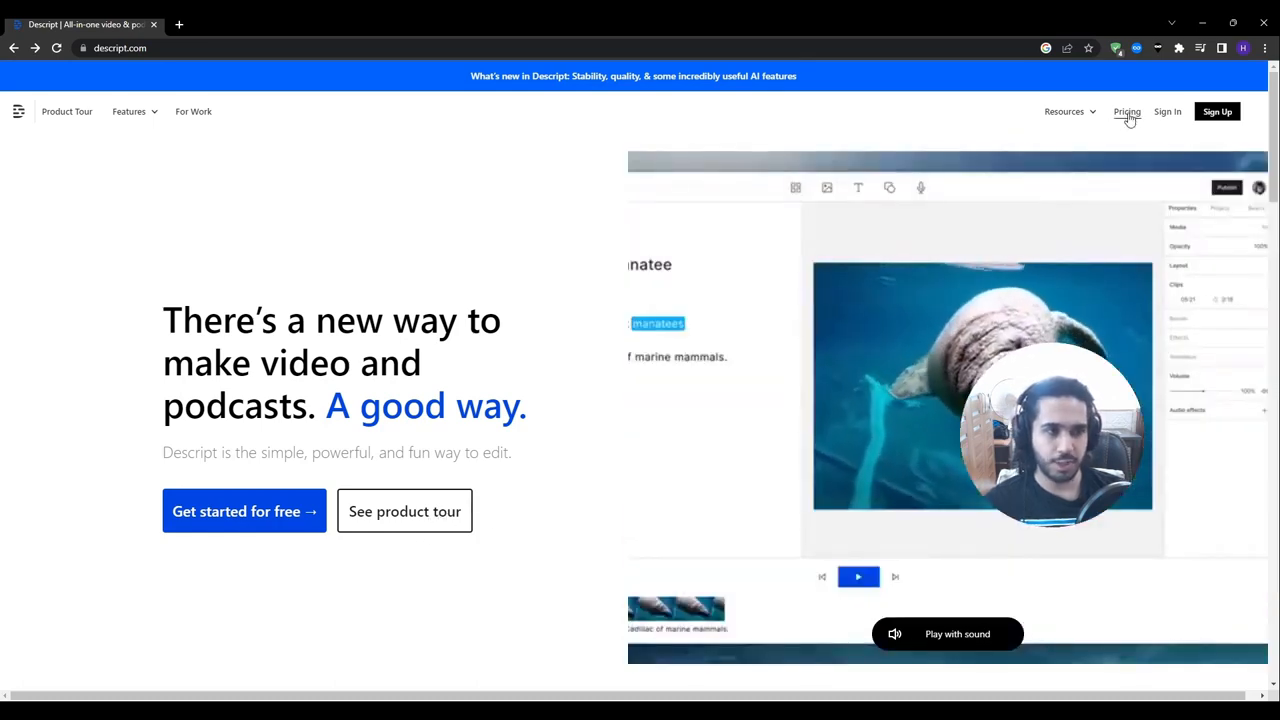
pyautogui.click(1127, 112)
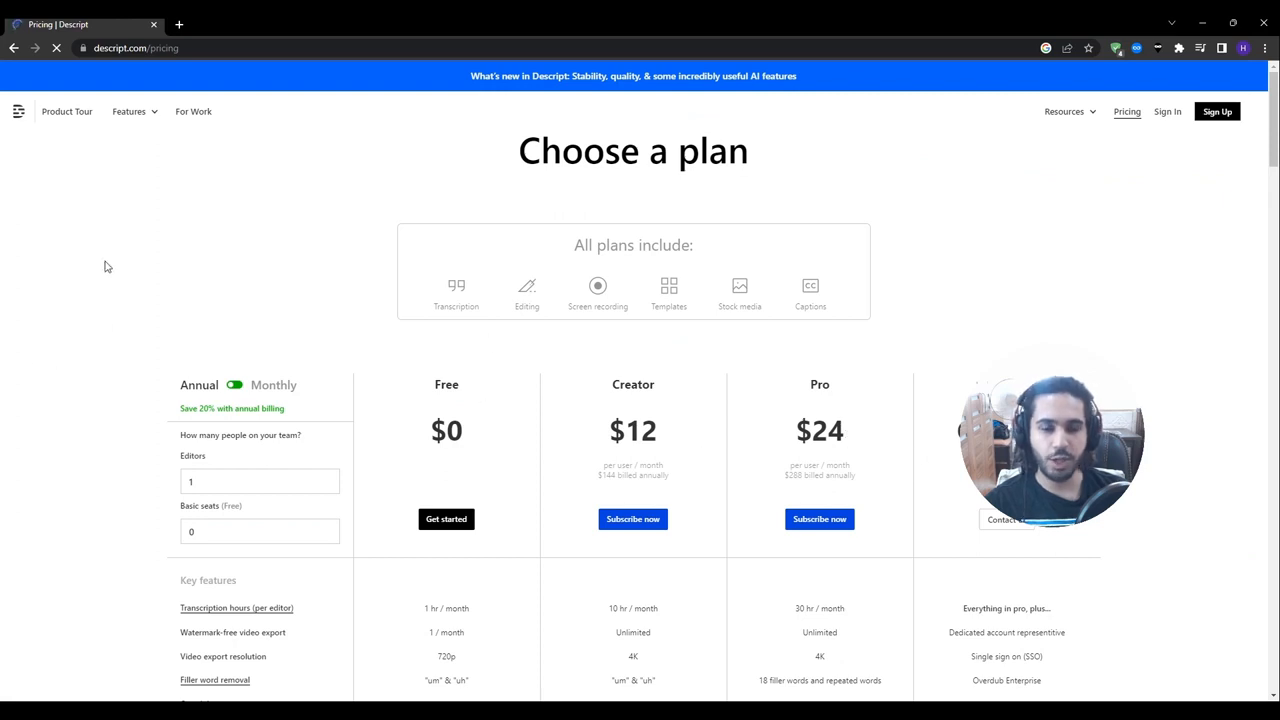
# Examine the plan comparison, covering the Creator plan's monthly and annual prices and the transcription hours per editor.
pyautogui.scroll(-2, 96, 273)
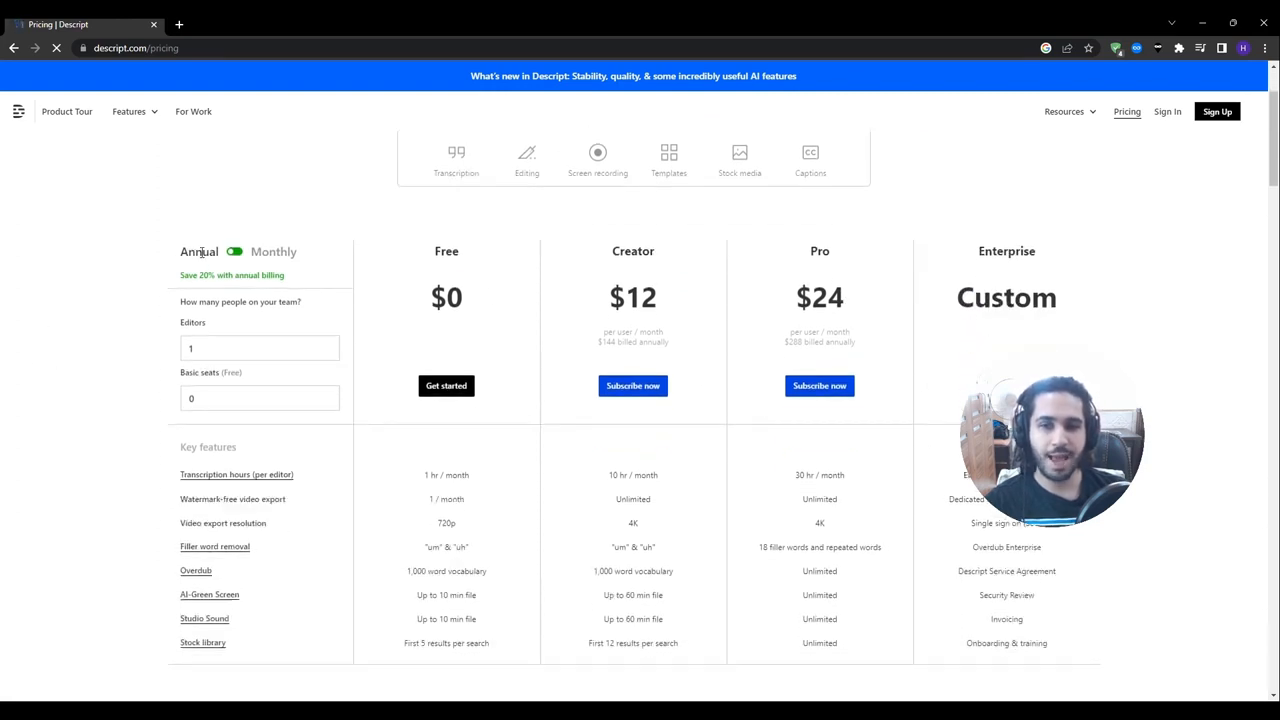
pyautogui.moveTo(657, 297); pyautogui.dragTo(611, 298)
pyautogui.moveTo(666, 344); pyautogui.dragTo(605, 345)
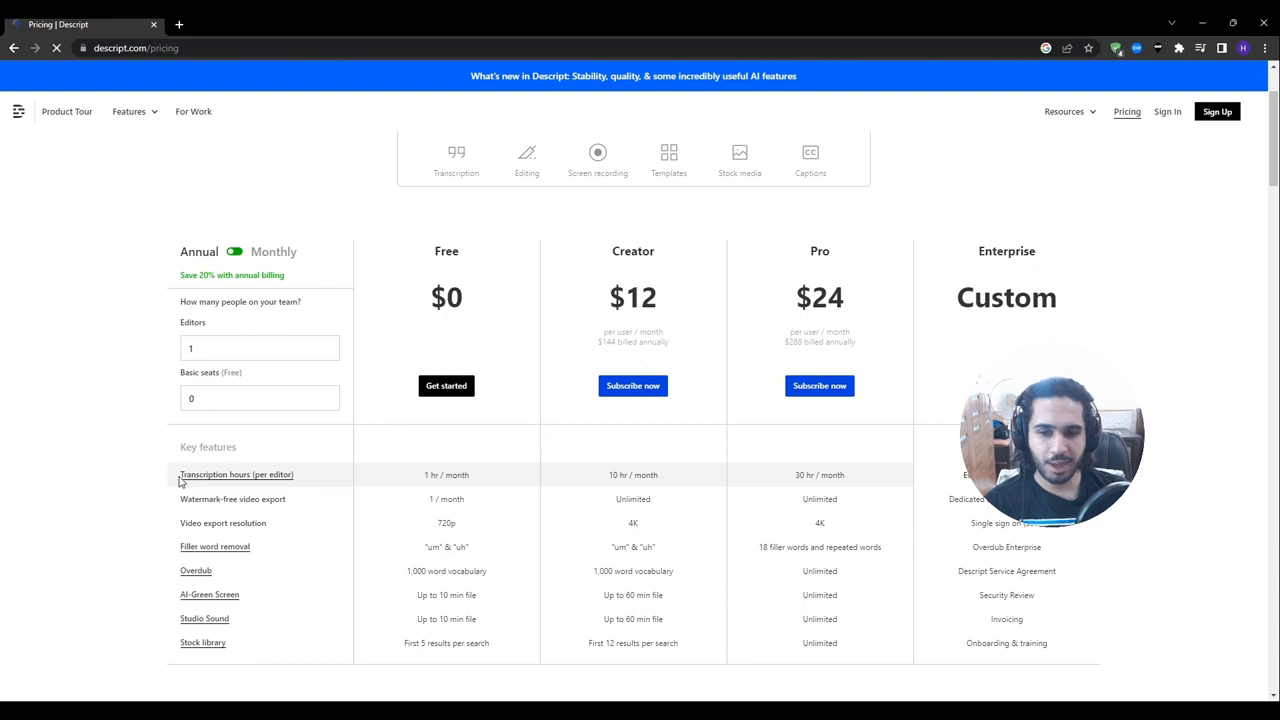
pyautogui.moveTo(180, 477); pyautogui.dragTo(528, 474)
pyautogui.click(130, 502)
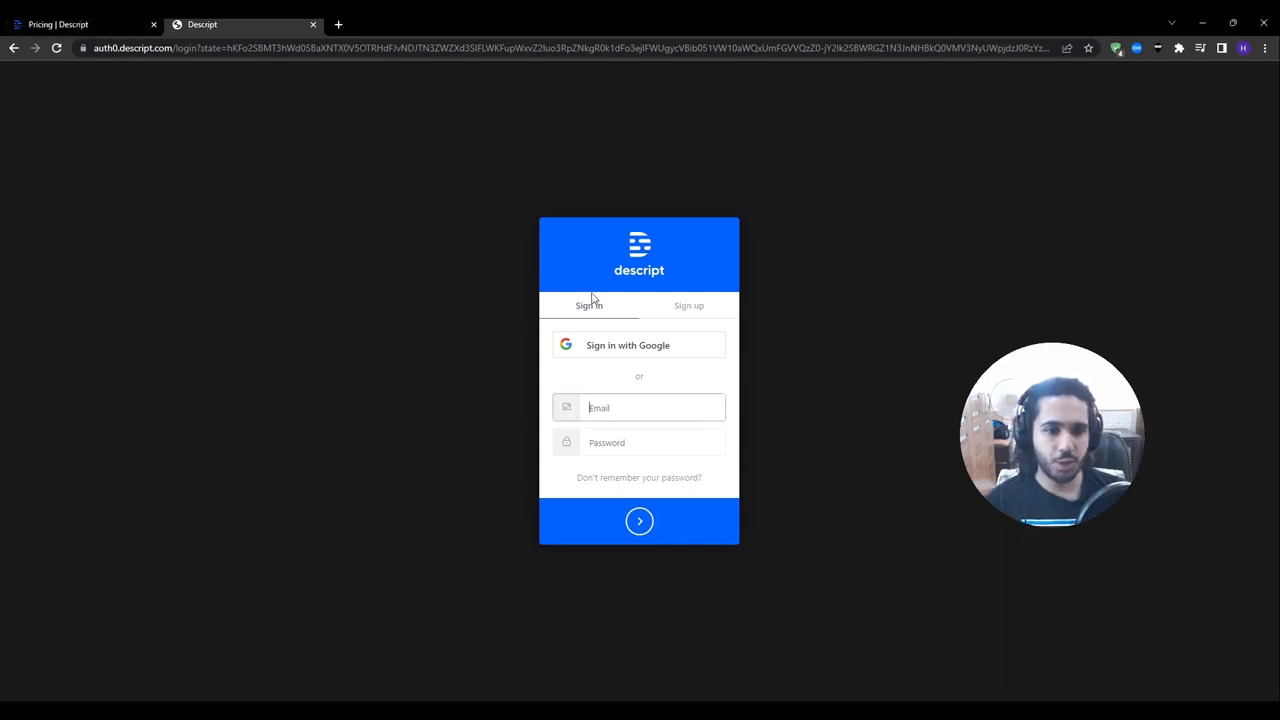
# Switch the Descript login form to account sign-up and go through its password and name fields.
pyautogui.click(694, 312)
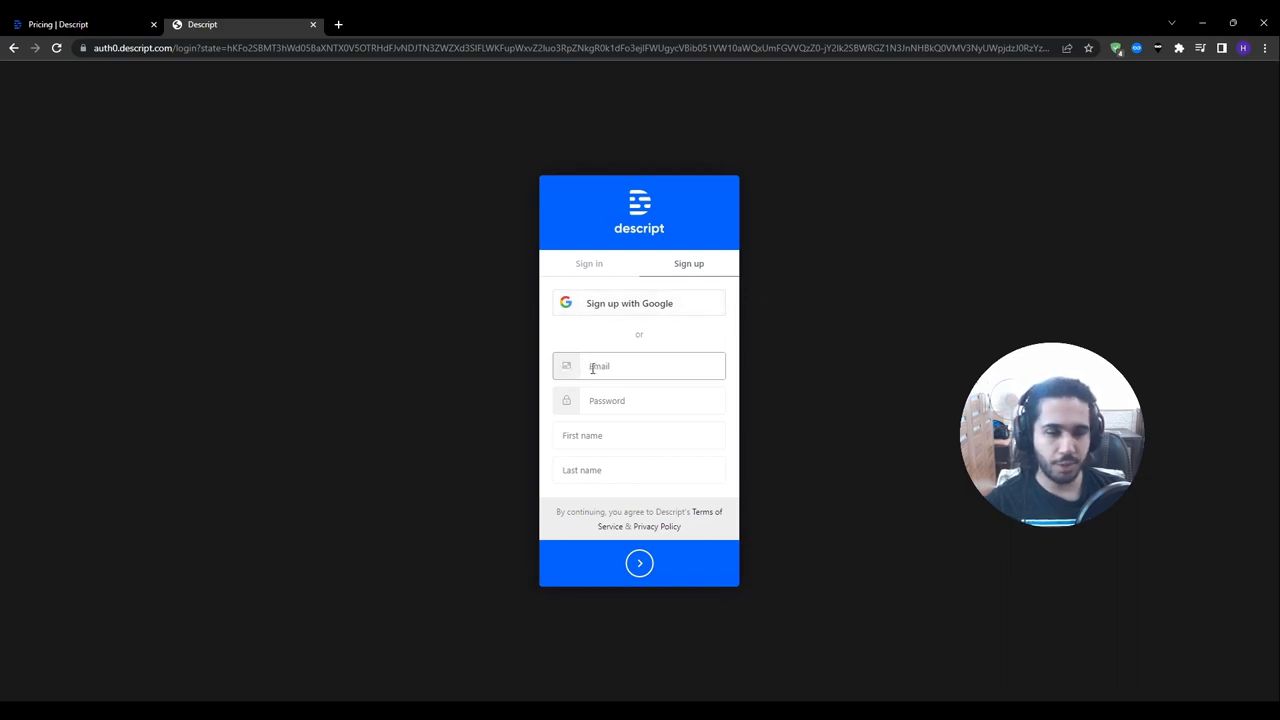
pyautogui.click(612, 404)
pyautogui.click(586, 432)
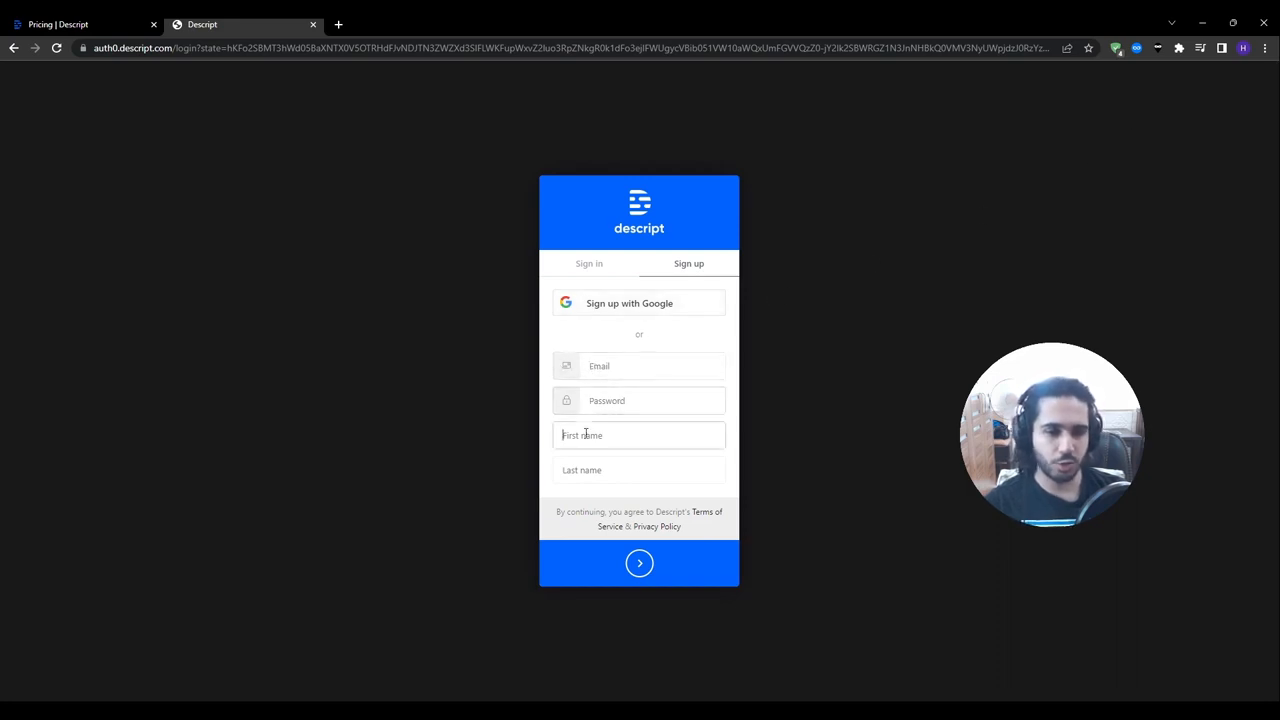
pyautogui.click(549, 457)
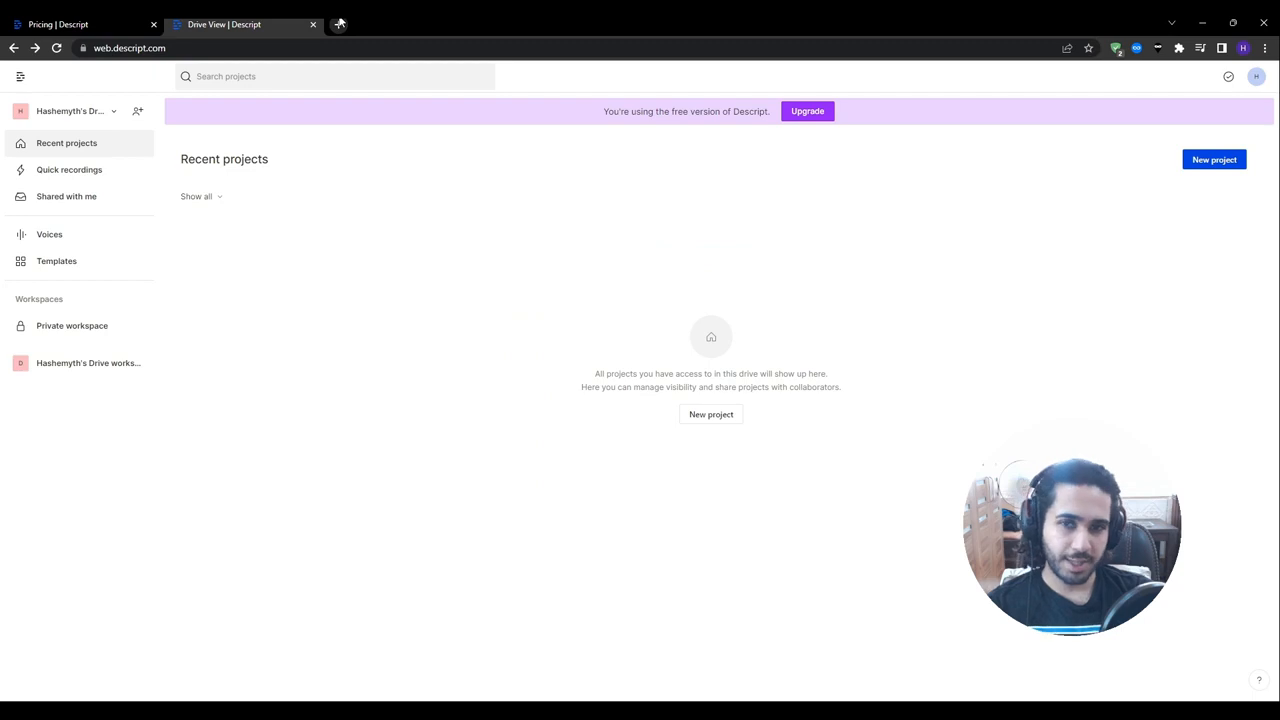
# Open the descript.com download page in a new browser tab to start downloading the desktop app.
pyautogui.click(340, 24)
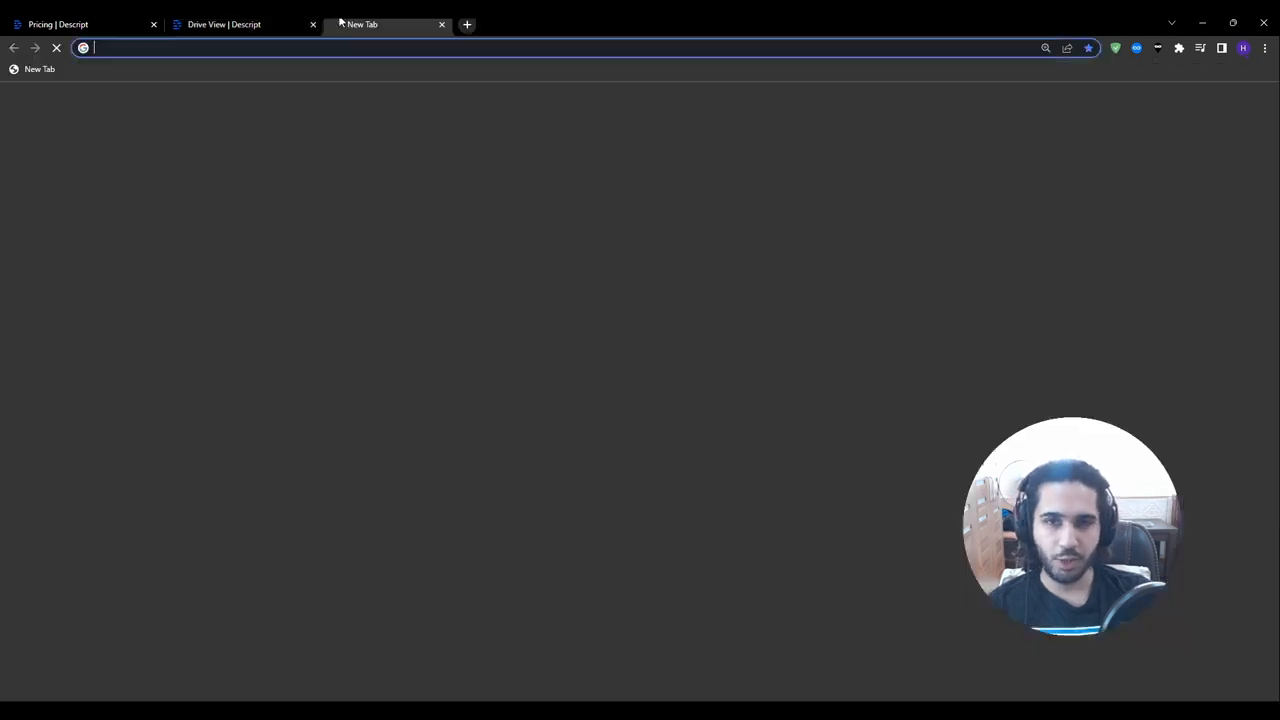
pyautogui.write('descript.com')
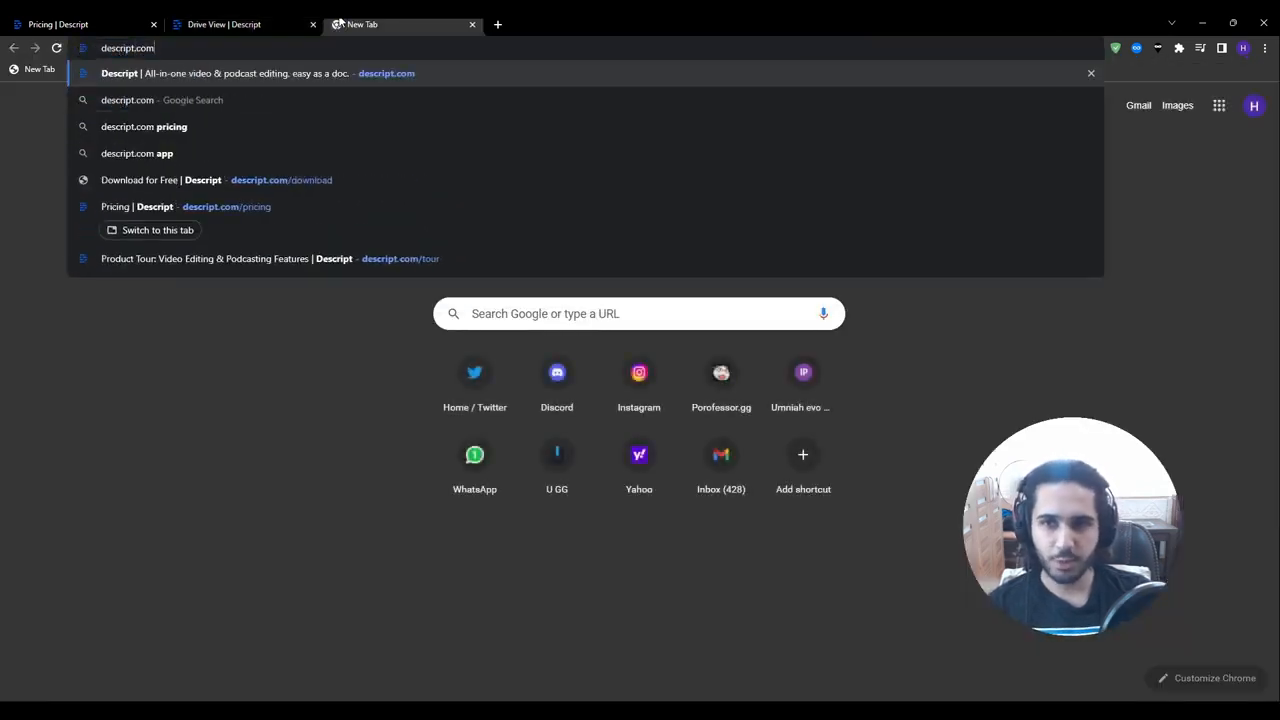
pyautogui.write('/download')
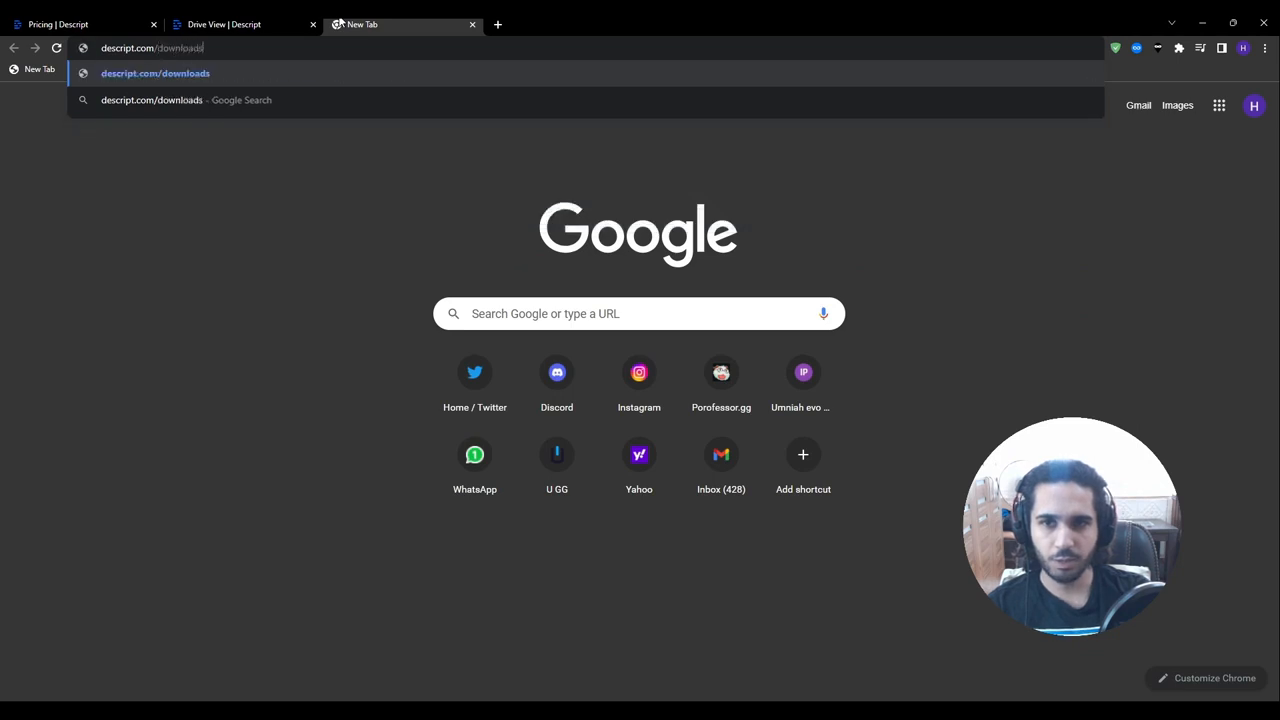
pyautogui.press('Return')
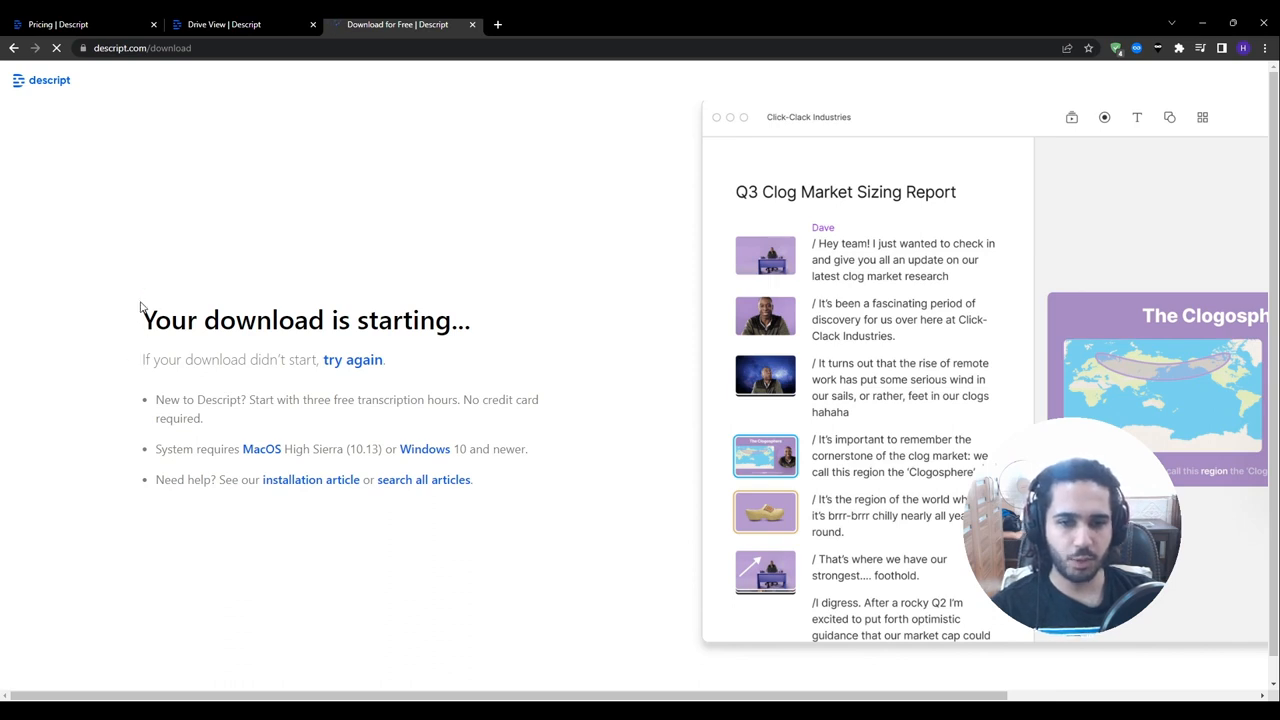
# Read the download page's notes on retrying the download, free transcription hours, and help articles.
pyautogui.moveTo(146, 314); pyautogui.dragTo(474, 322)
pyautogui.click(241, 378)
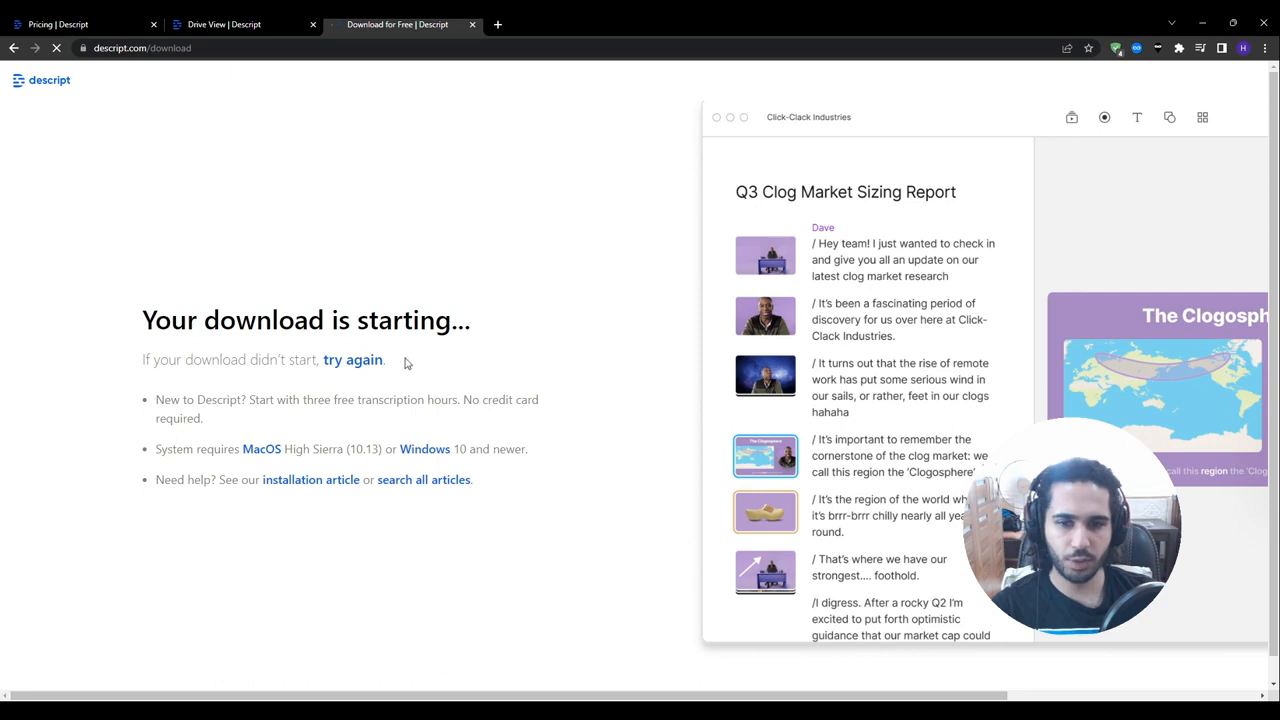
pyautogui.moveTo(404, 363); pyautogui.dragTo(316, 366)
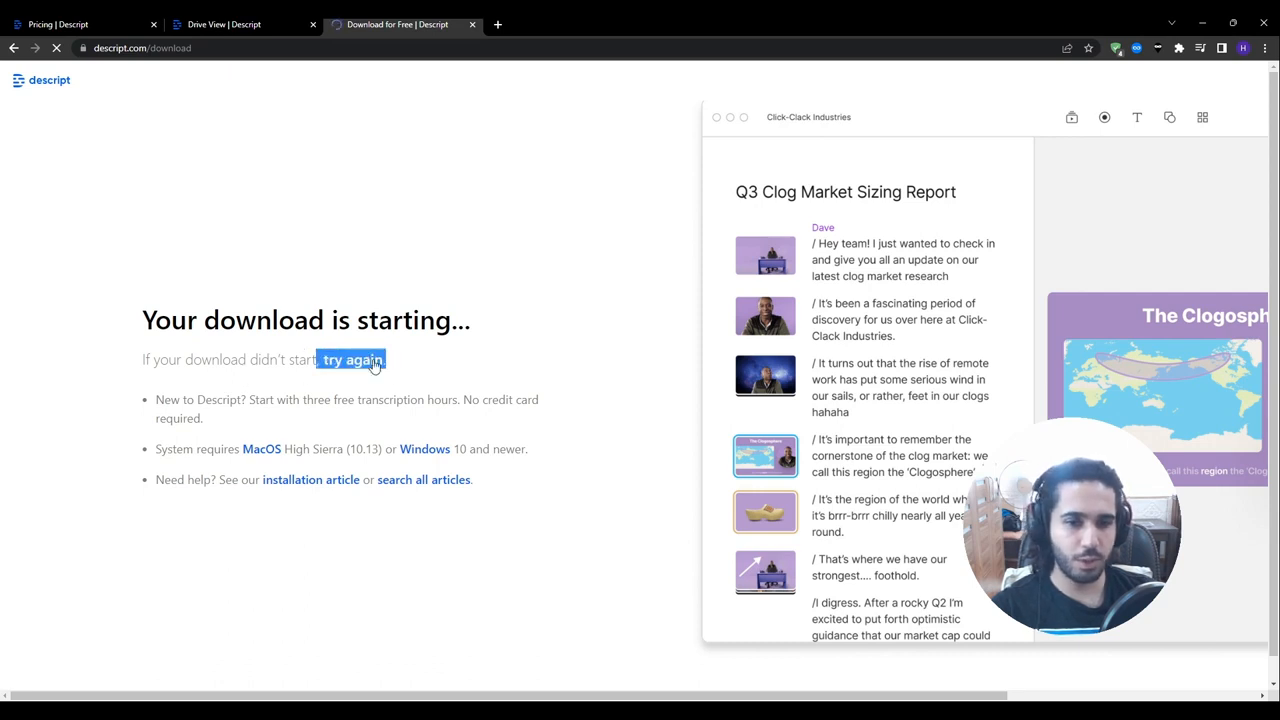
pyautogui.click(160, 418)
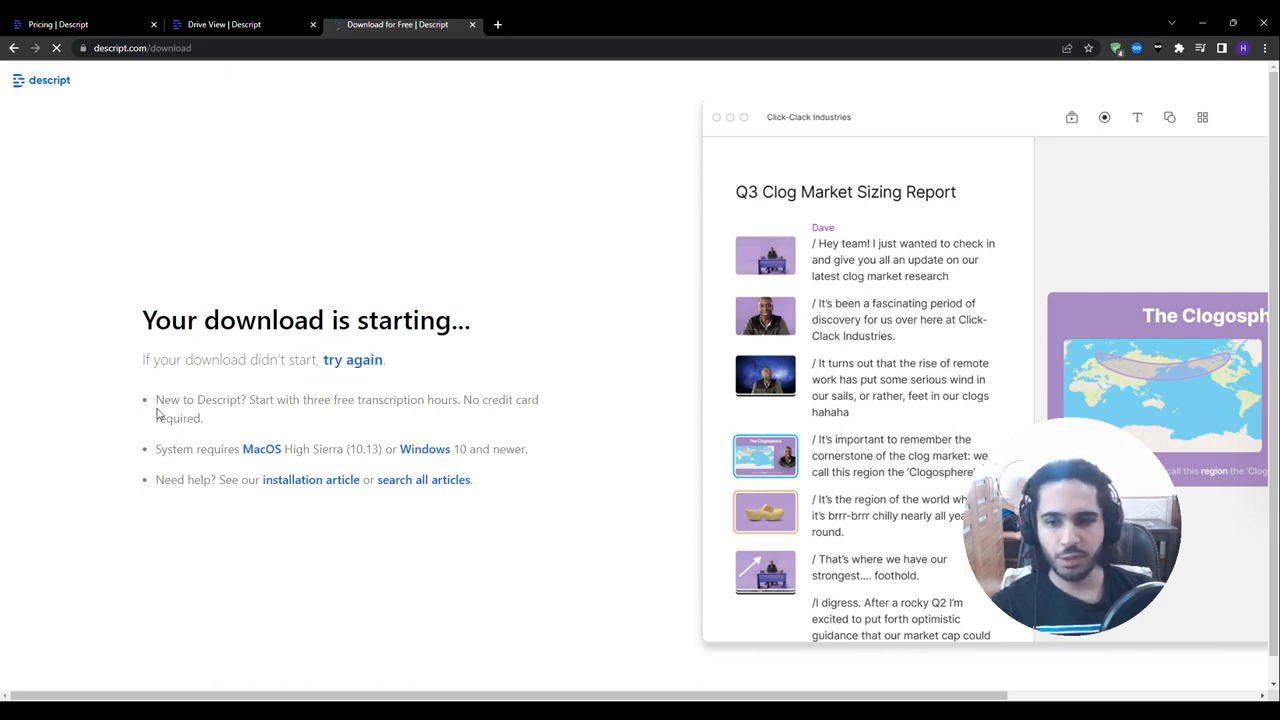
pyautogui.moveTo(247, 400); pyautogui.dragTo(206, 432)
pyautogui.click(462, 416)
pyautogui.click(145, 434)
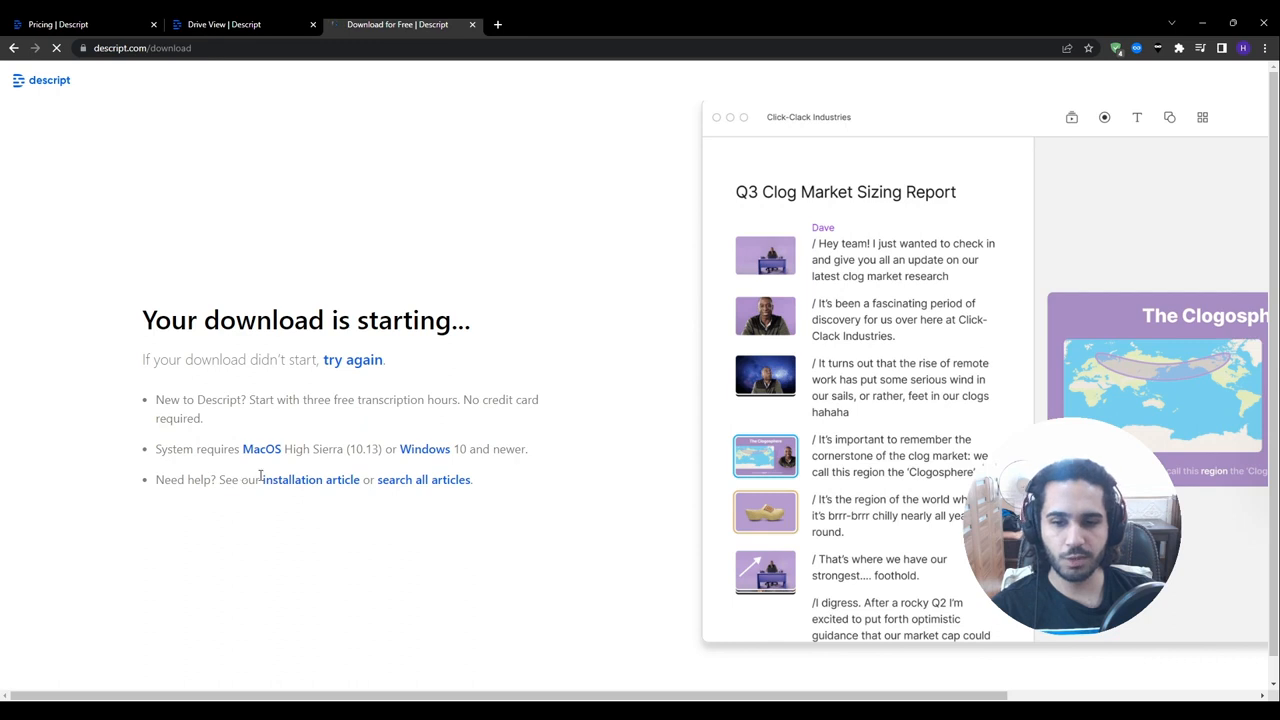
pyautogui.moveTo(260, 476); pyautogui.dragTo(500, 483)
pyautogui.click(500, 483)
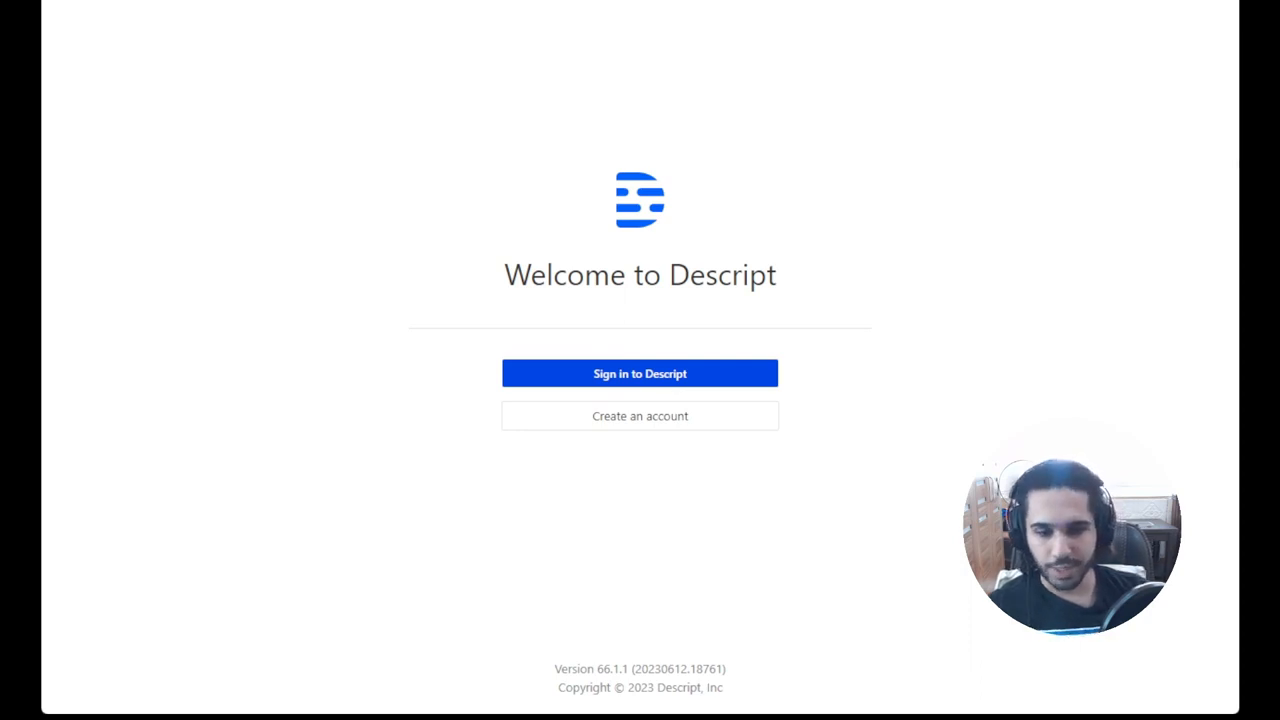
# Switch to the Descript desktop app, sign in, and start a new project with the video file sample for descript.mp4 added to the script.
pyautogui.click(607, 378)
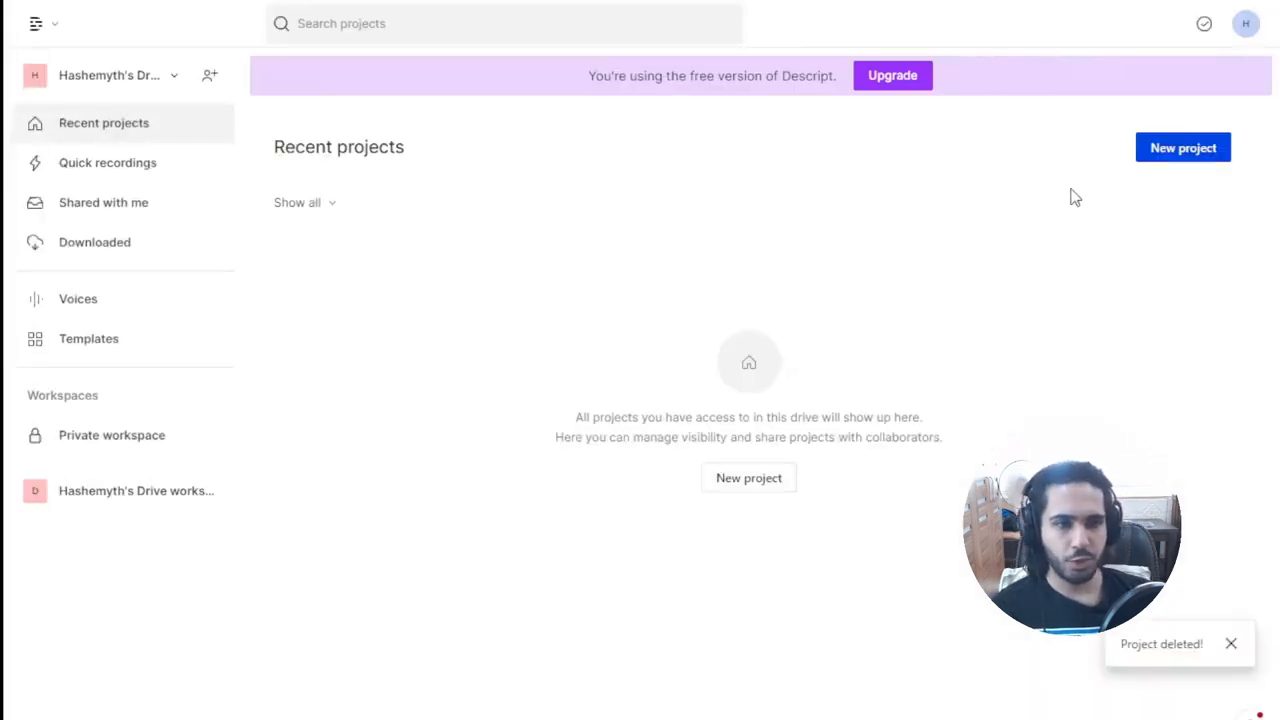
pyautogui.click(1166, 160)
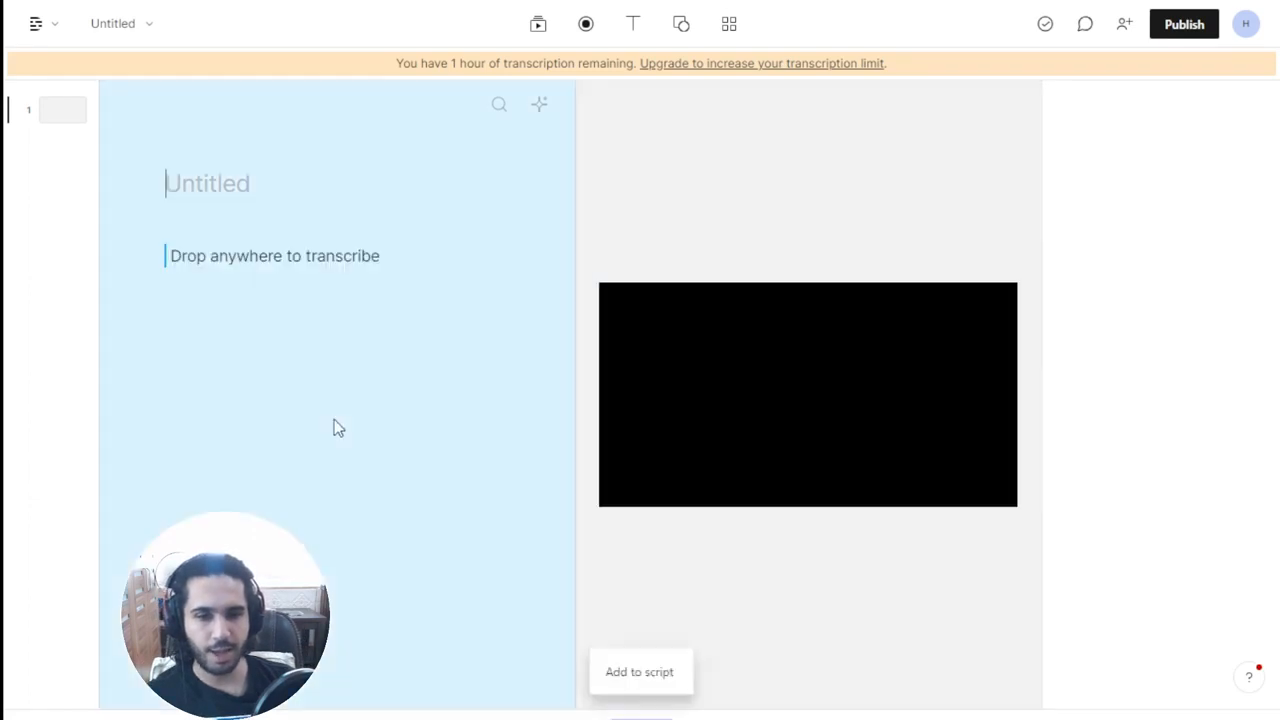
pyautogui.moveTo(334, 425); pyautogui.dragTo(307, 367)
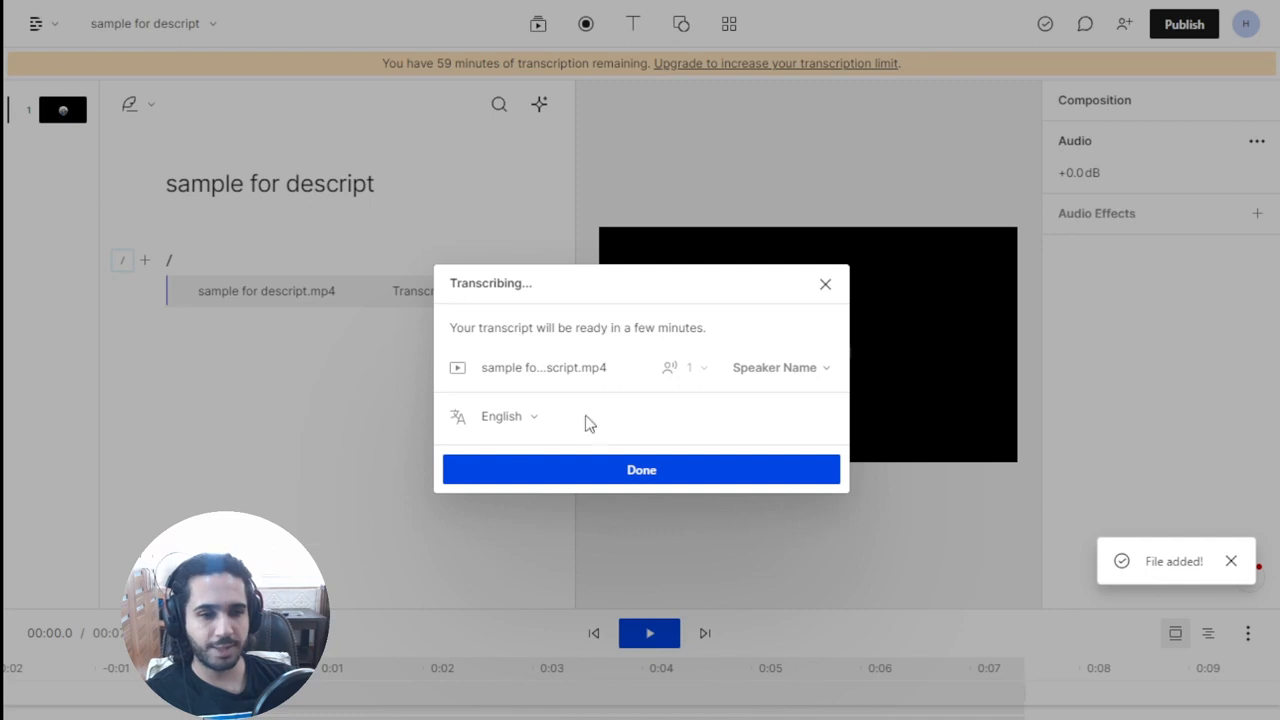
# Review the speaker name and language options for the video's transcription, keep English, and finish the transcription setup.
pyautogui.click(829, 368)
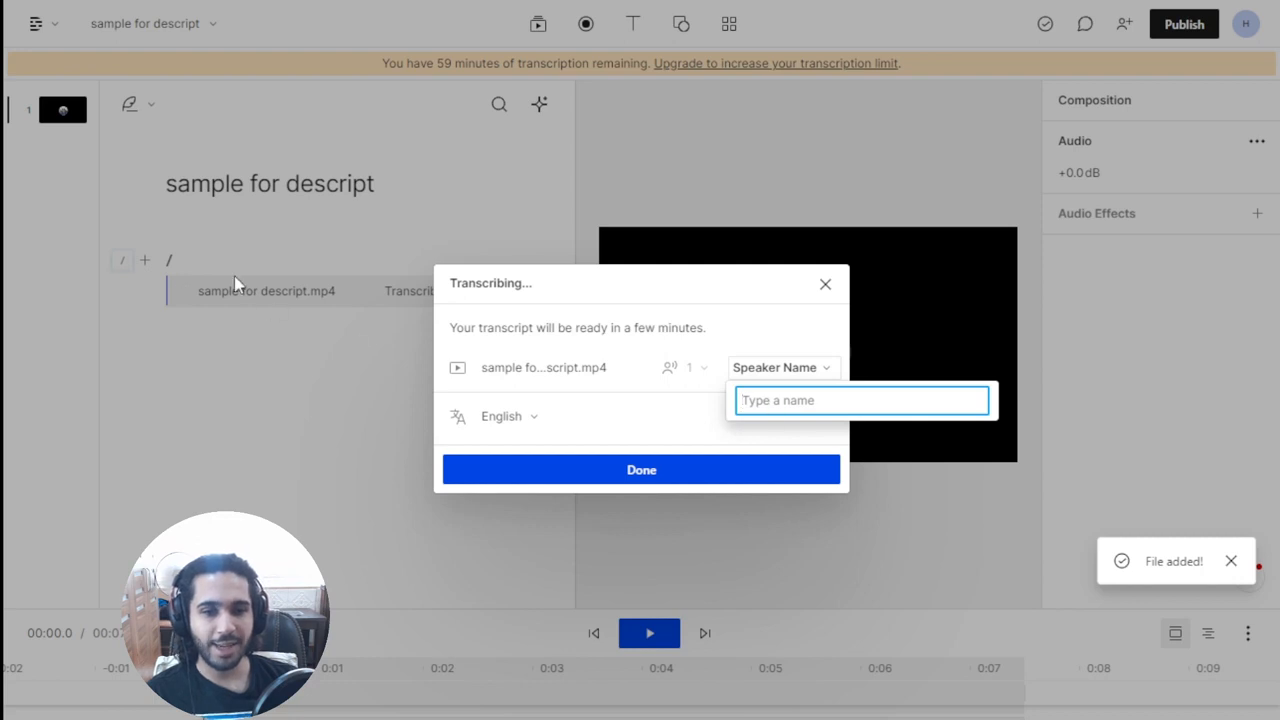
pyautogui.click(652, 282)
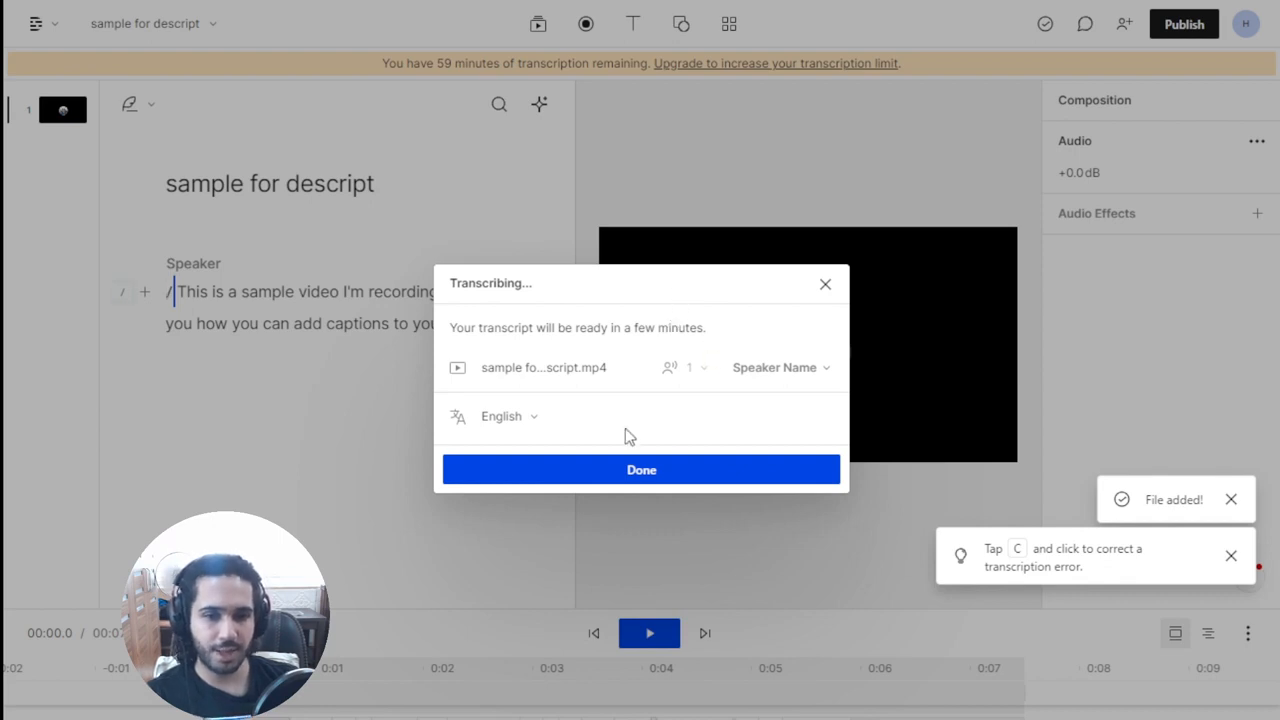
pyautogui.click(535, 420)
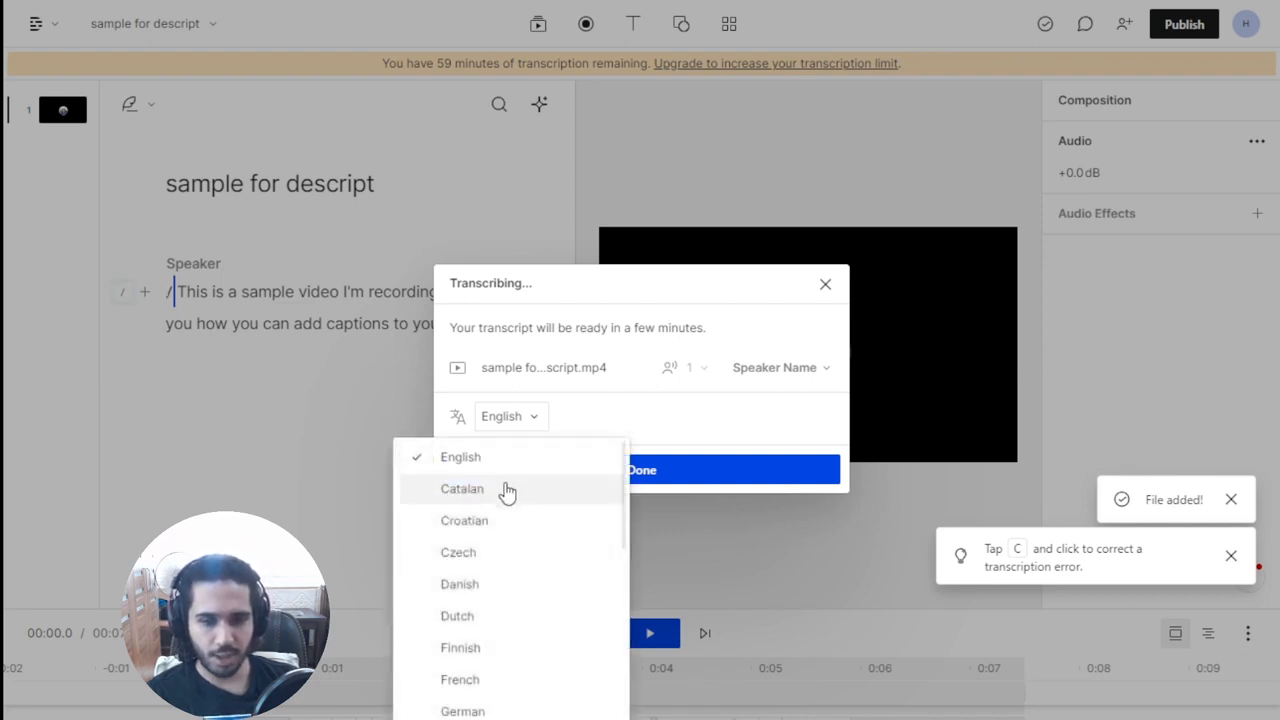
pyautogui.click(531, 421)
pyautogui.click(531, 421)
pyautogui.scroll(-2, 517, 526)
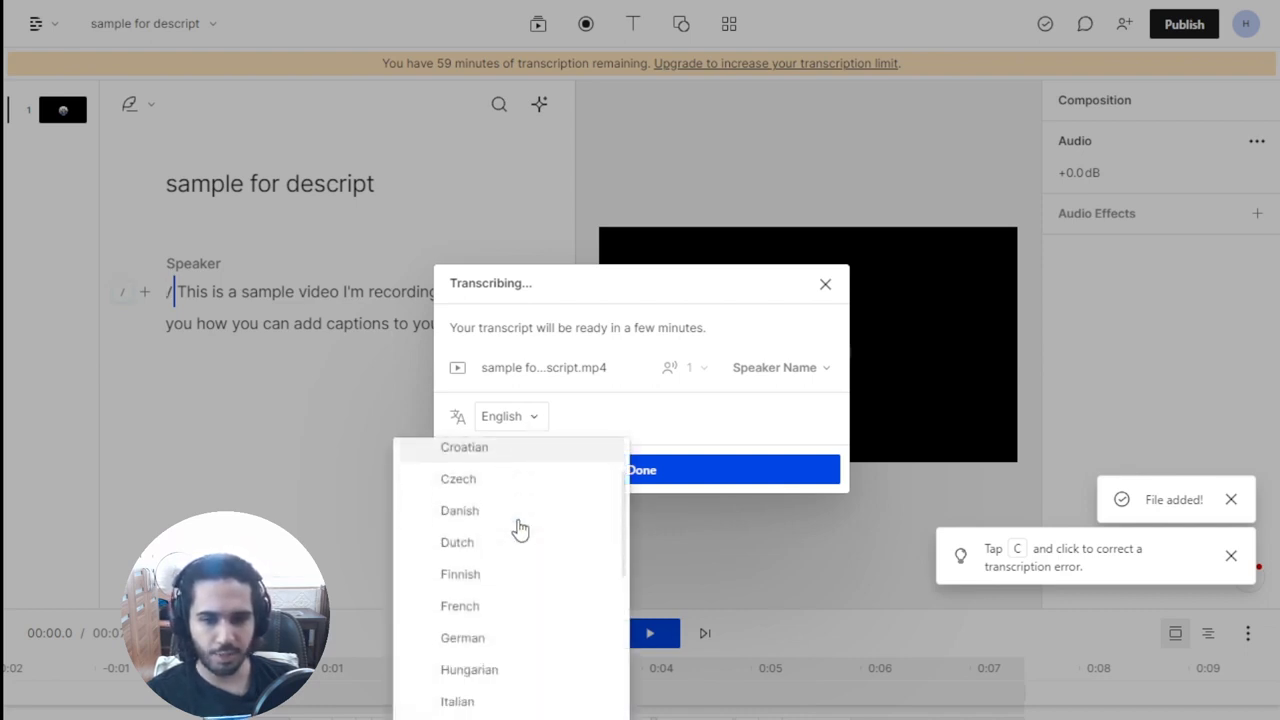
pyautogui.scroll(-6, 519, 529)
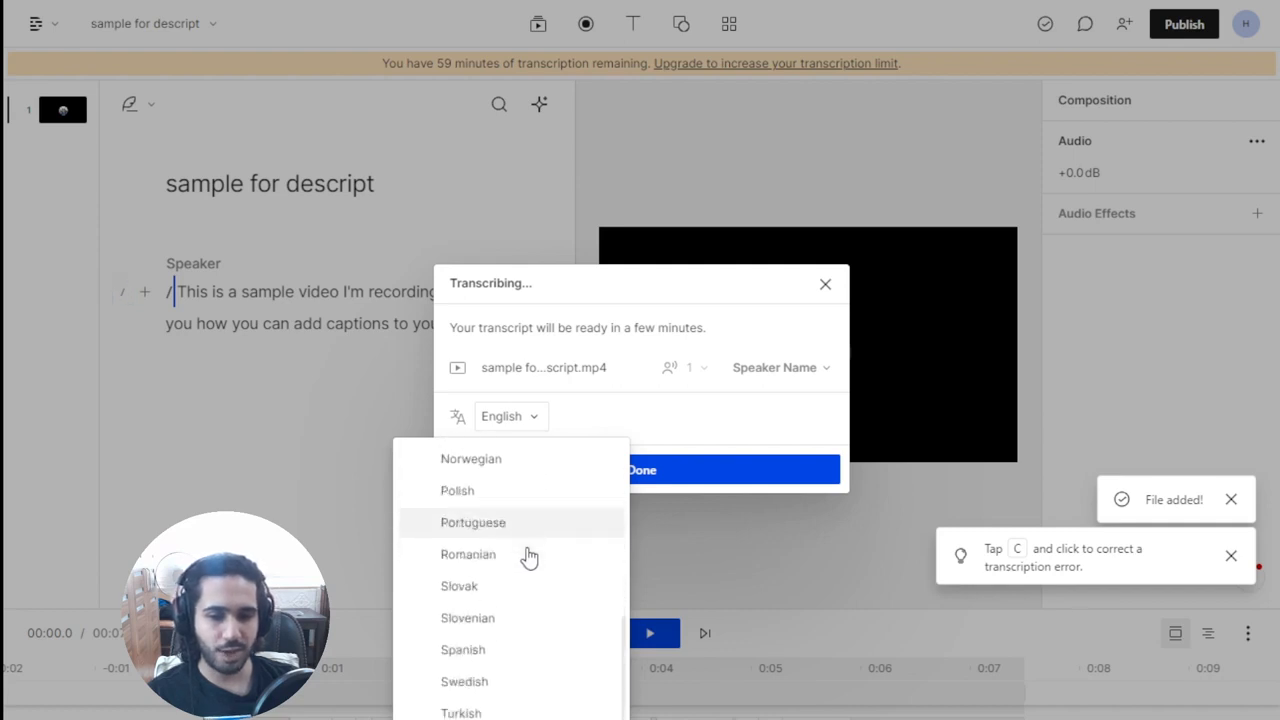
pyautogui.scroll(1, 556, 591)
pyautogui.scroll(1, 556, 590)
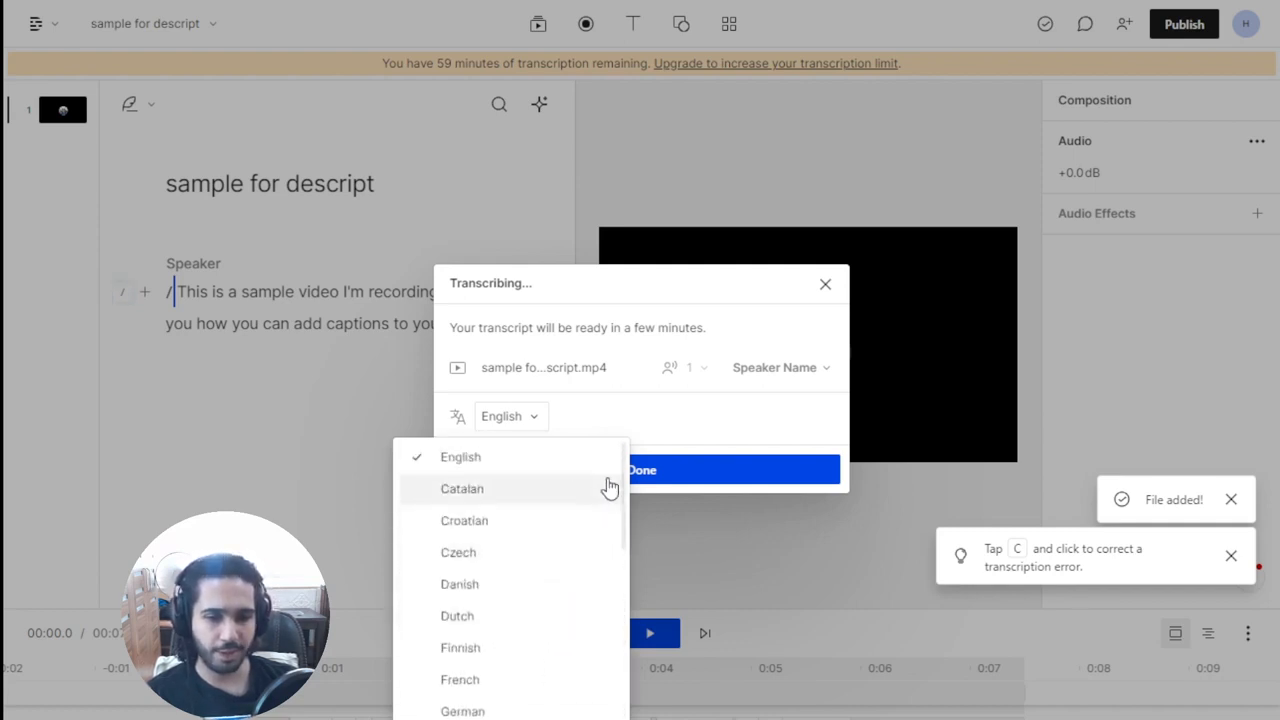
pyautogui.click(659, 401)
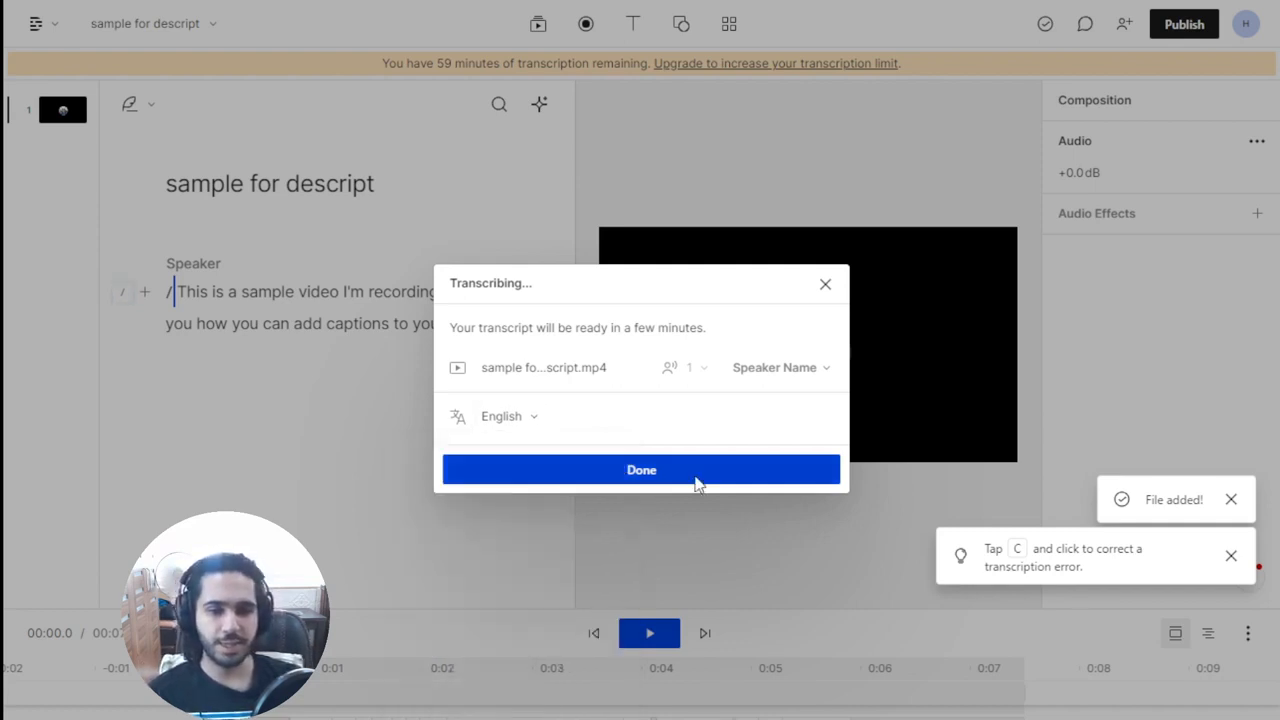
pyautogui.click(609, 471)
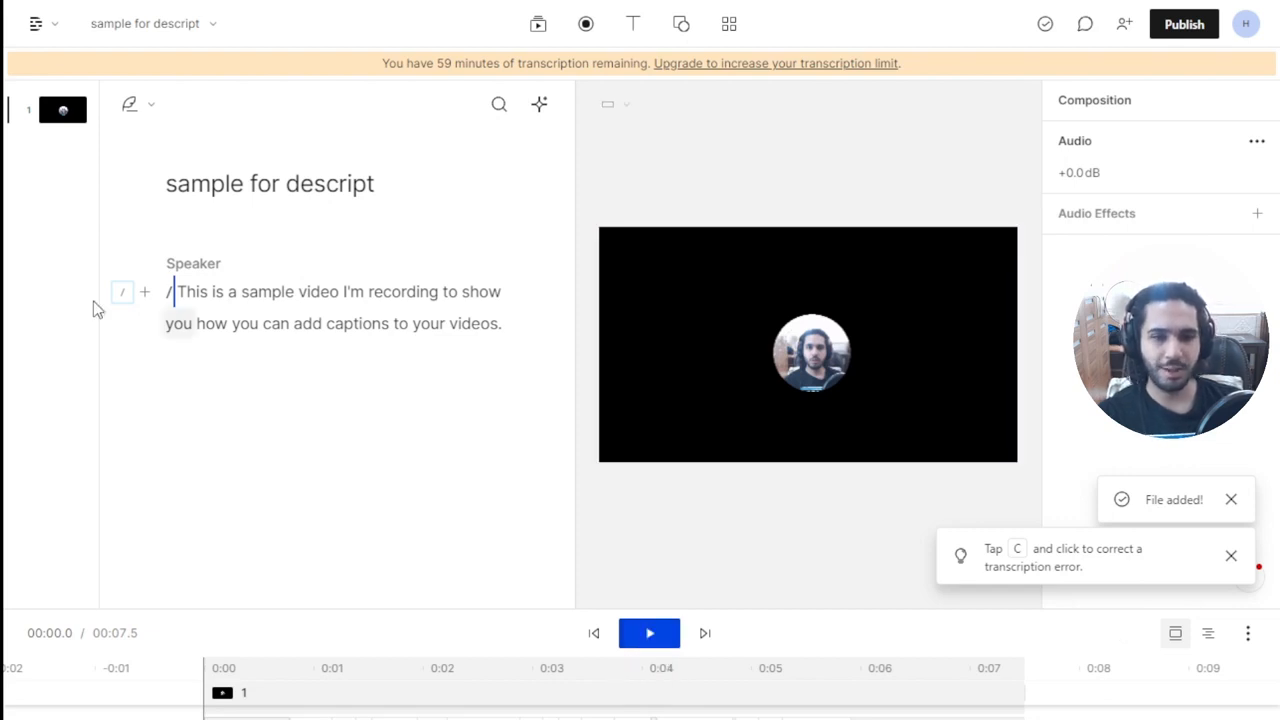
# Play the sample video and check the transcribed words in the script against it.
pyautogui.click(649, 634)
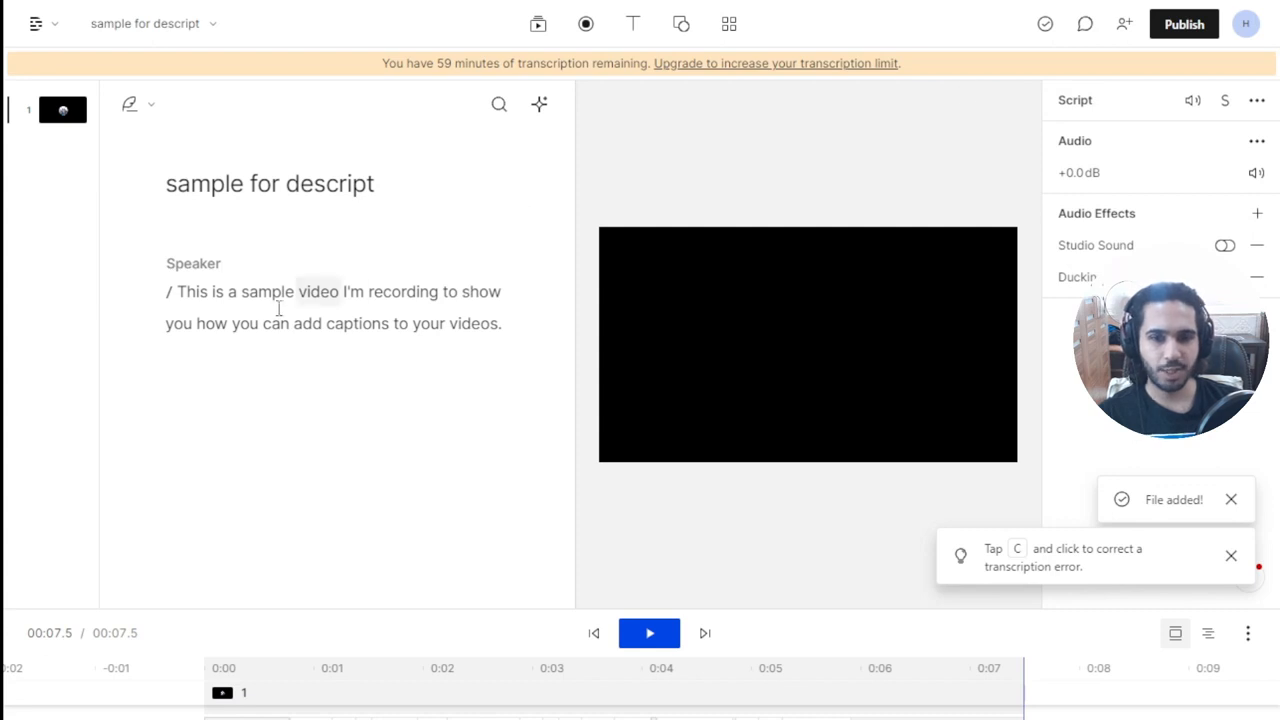
pyautogui.moveTo(177, 290); pyautogui.dragTo(222, 290)
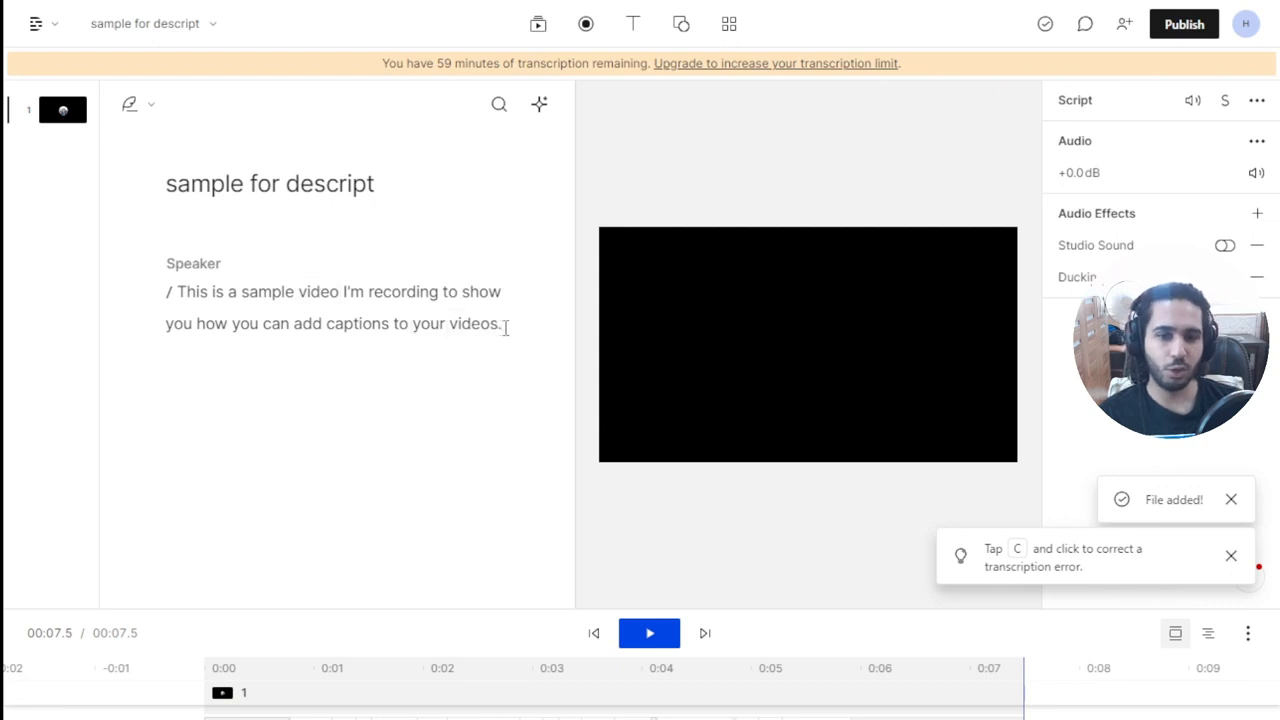
pyautogui.doubleClick(277, 323)
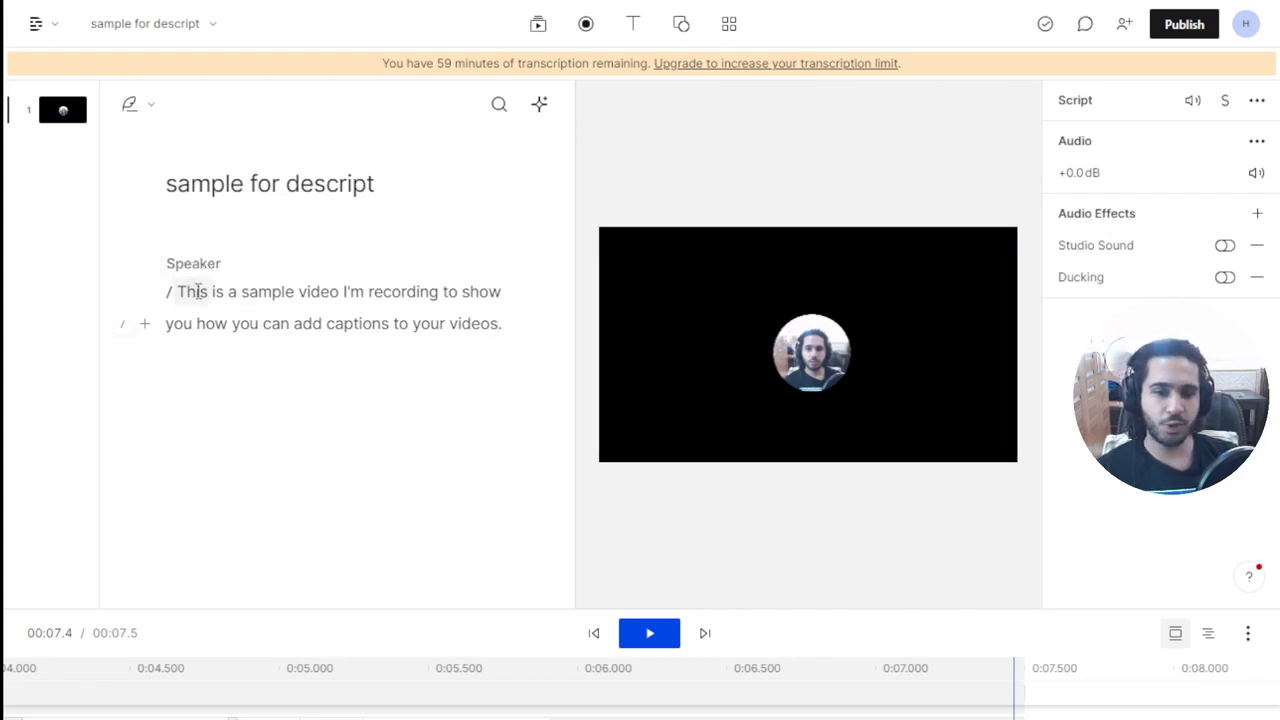
# Delete the words "This is a sample video" from the script and play back the shortened video.
pyautogui.moveTo(345, 291); pyautogui.dragTo(214, 306)
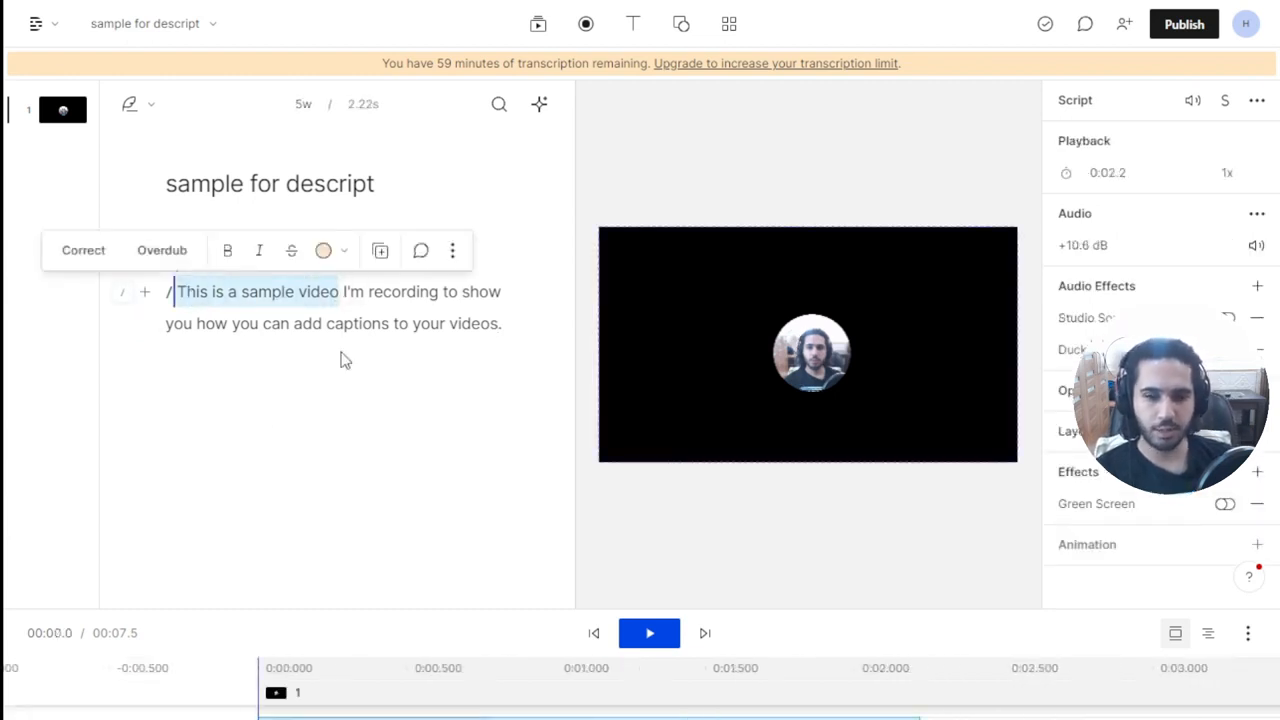
pyautogui.press('BackSpace')
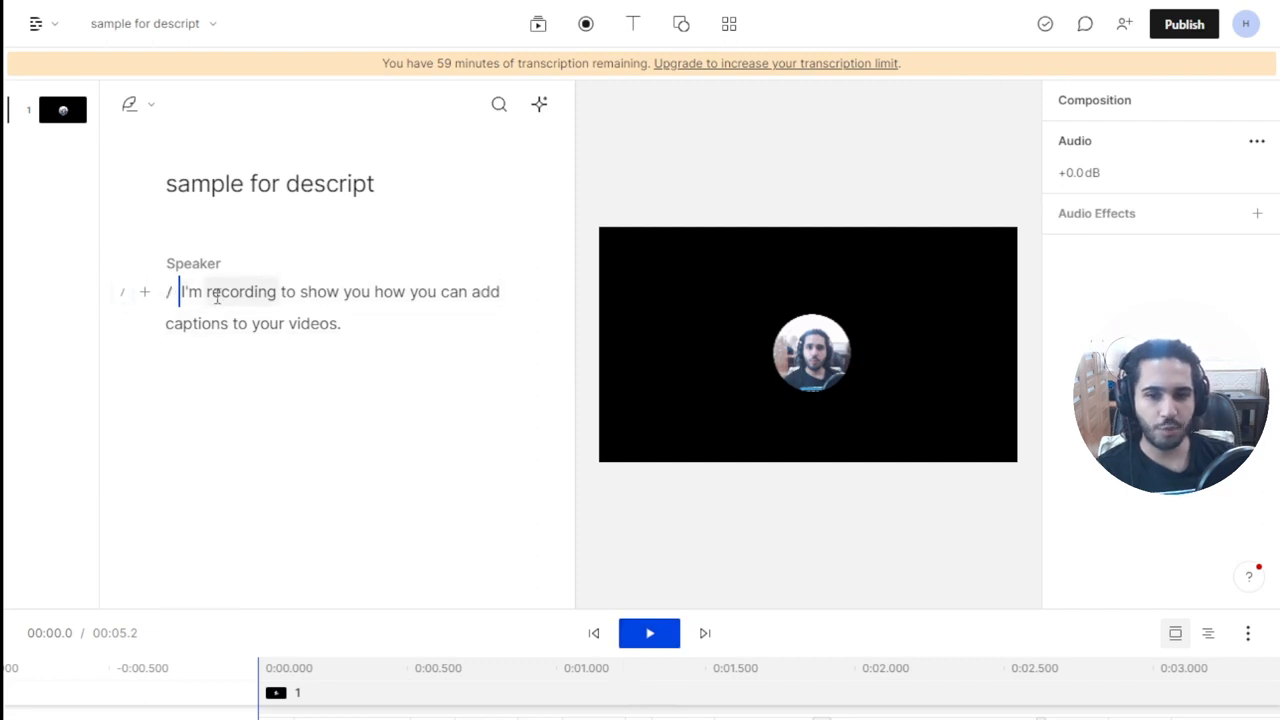
pyautogui.click(650, 636)
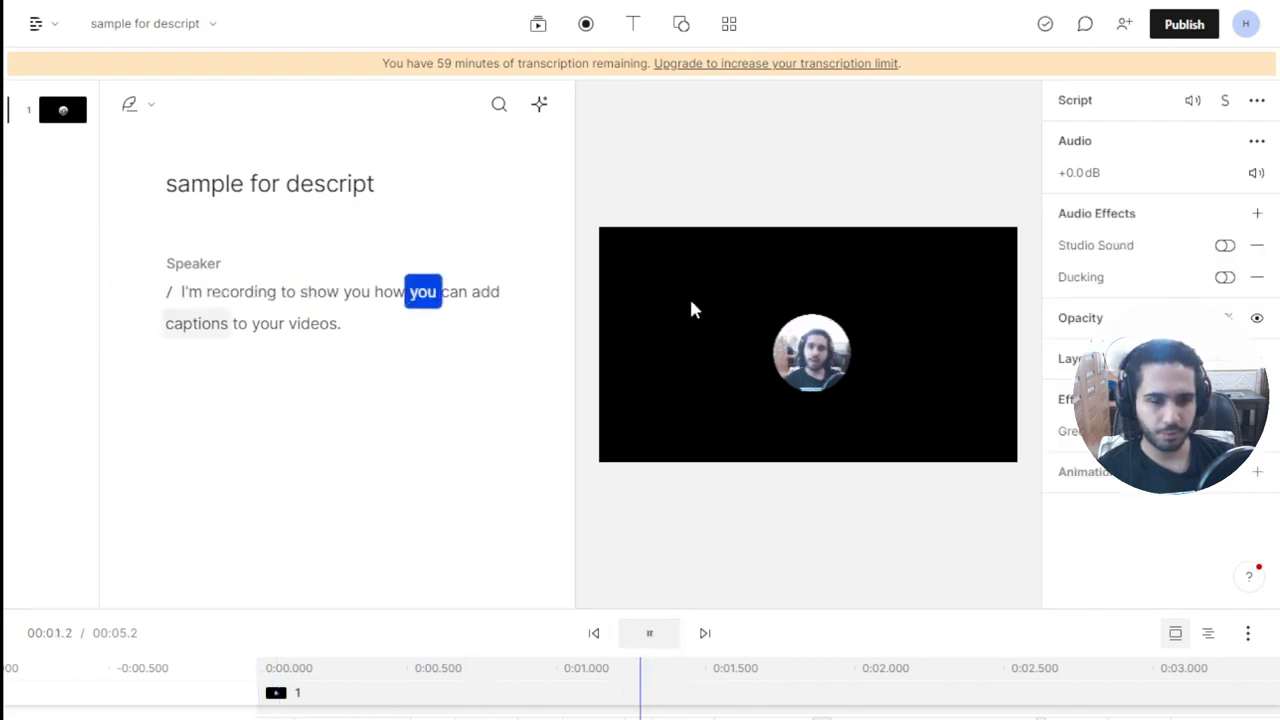
pyautogui.click(650, 634)
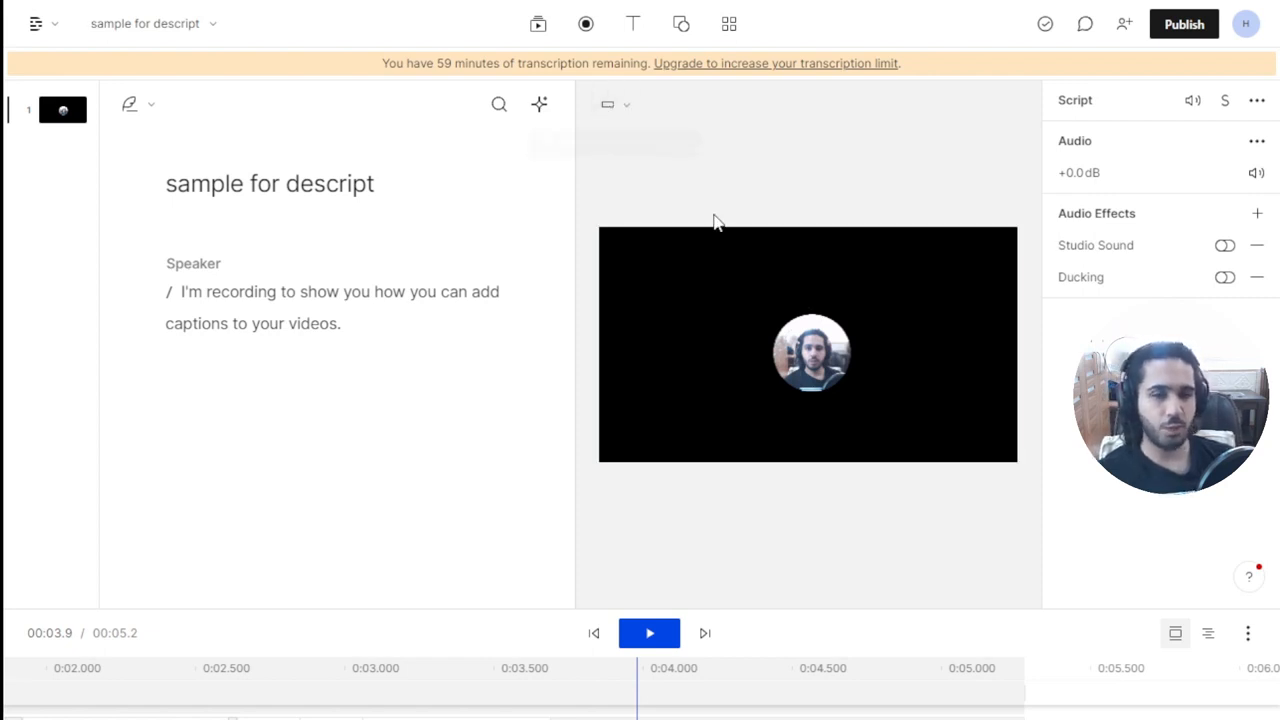
# Change the video canvas to Portrait 9:16 and enlarge the video layer so the speaker's circle nearly fills the frame's width around the centre.
pyautogui.click(624, 106)
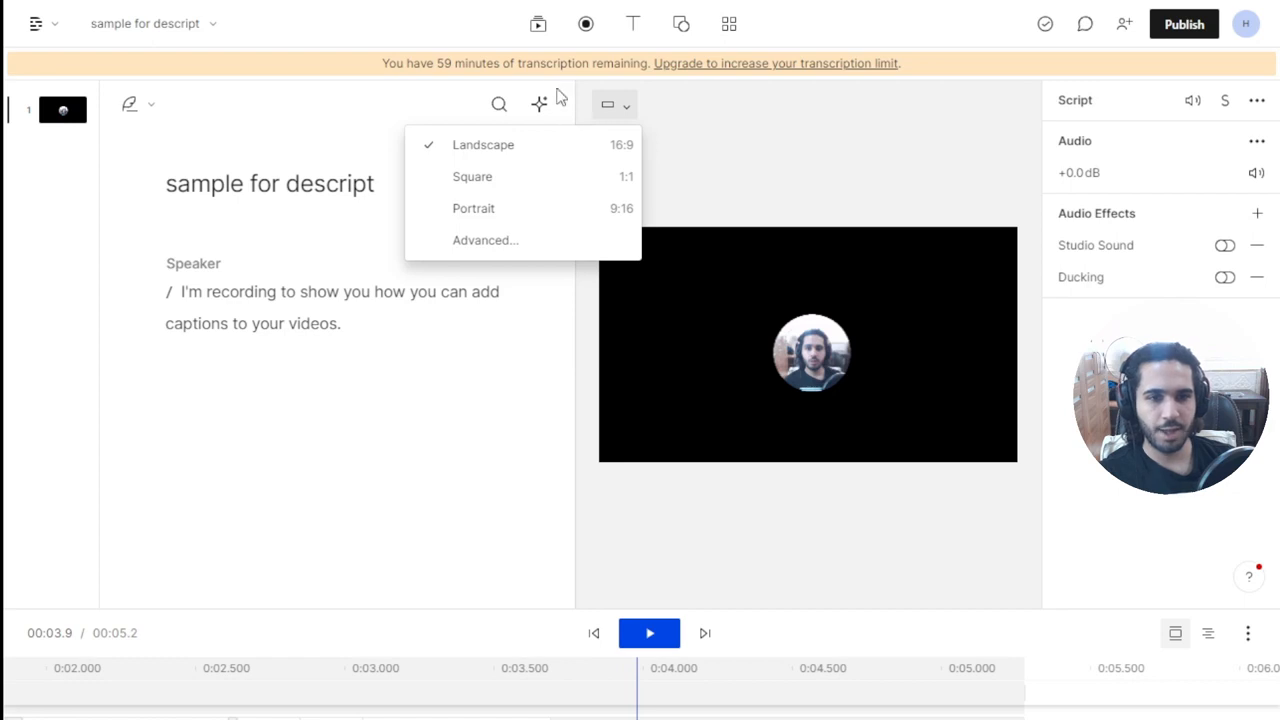
pyautogui.click(507, 208)
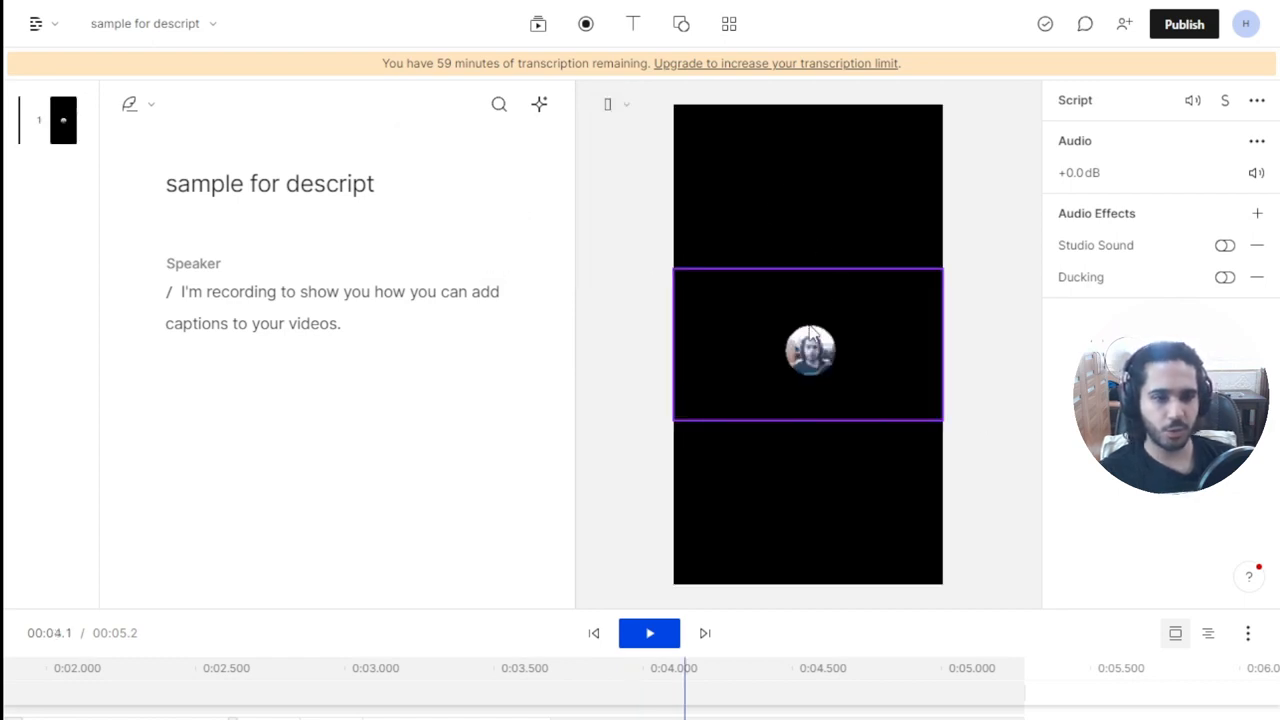
pyautogui.moveTo(806, 286); pyautogui.dragTo(806, 203)
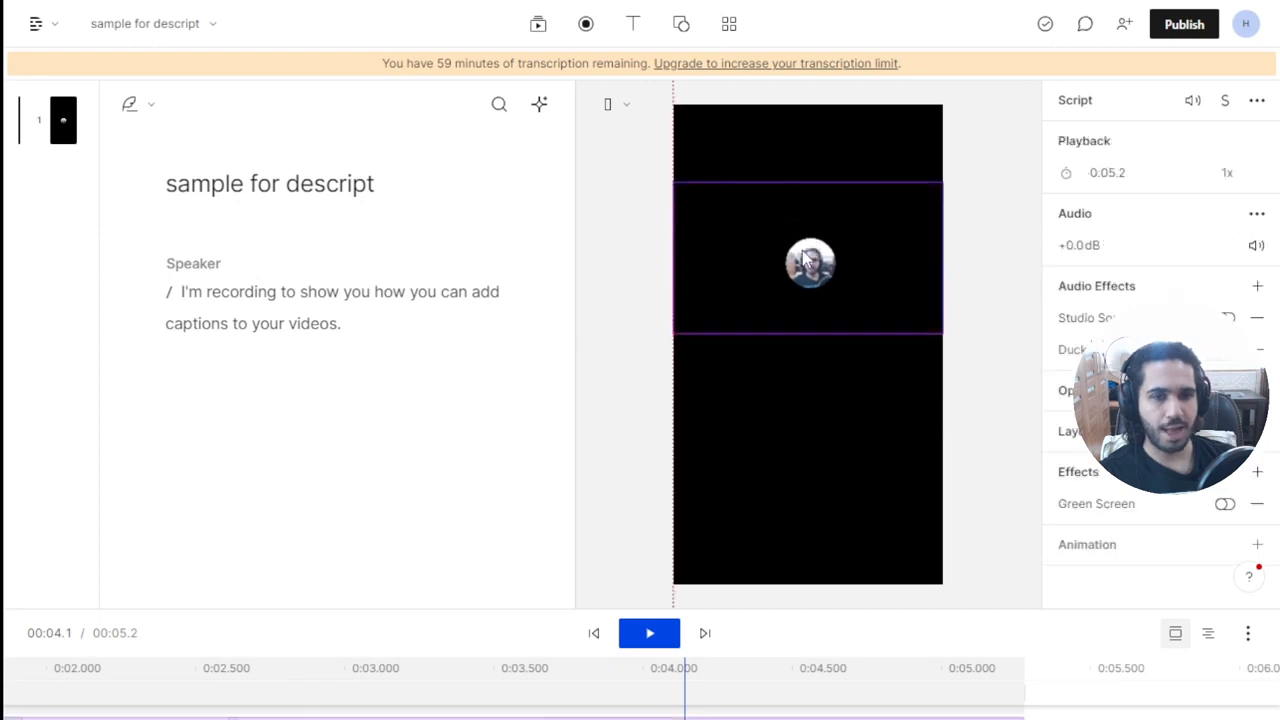
pyautogui.moveTo(676, 338); pyautogui.dragTo(361, 551)
pyautogui.moveTo(729, 368); pyautogui.dragTo(856, 266)
pyautogui.moveTo(773, 421); pyautogui.dragTo(674, 651)
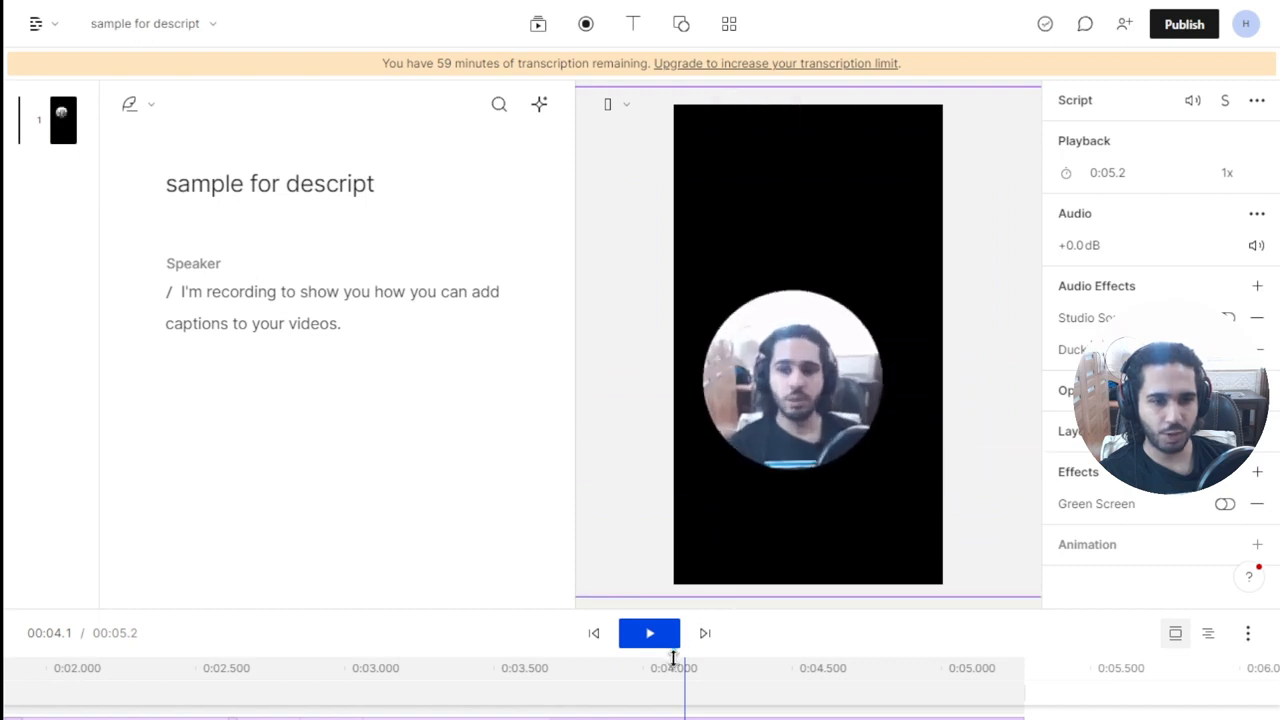
pyautogui.moveTo(766, 452); pyautogui.dragTo(766, 362)
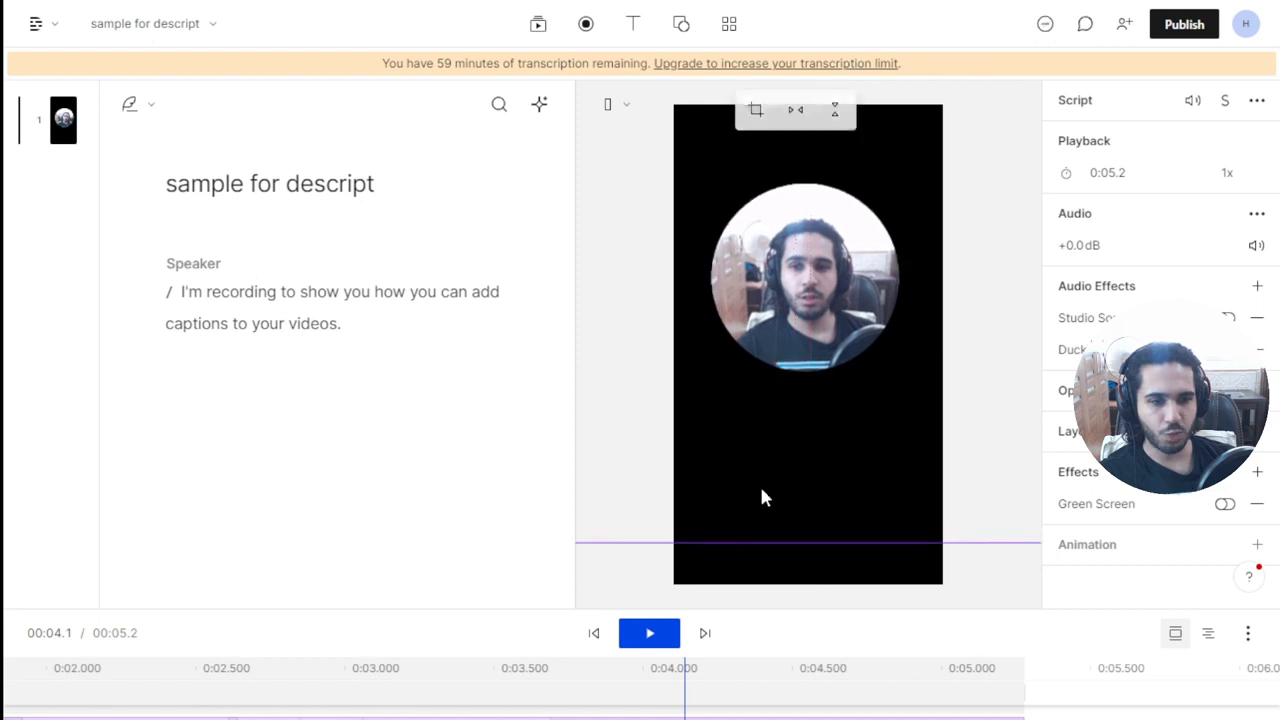
pyautogui.moveTo(766, 542); pyautogui.dragTo(762, 614)
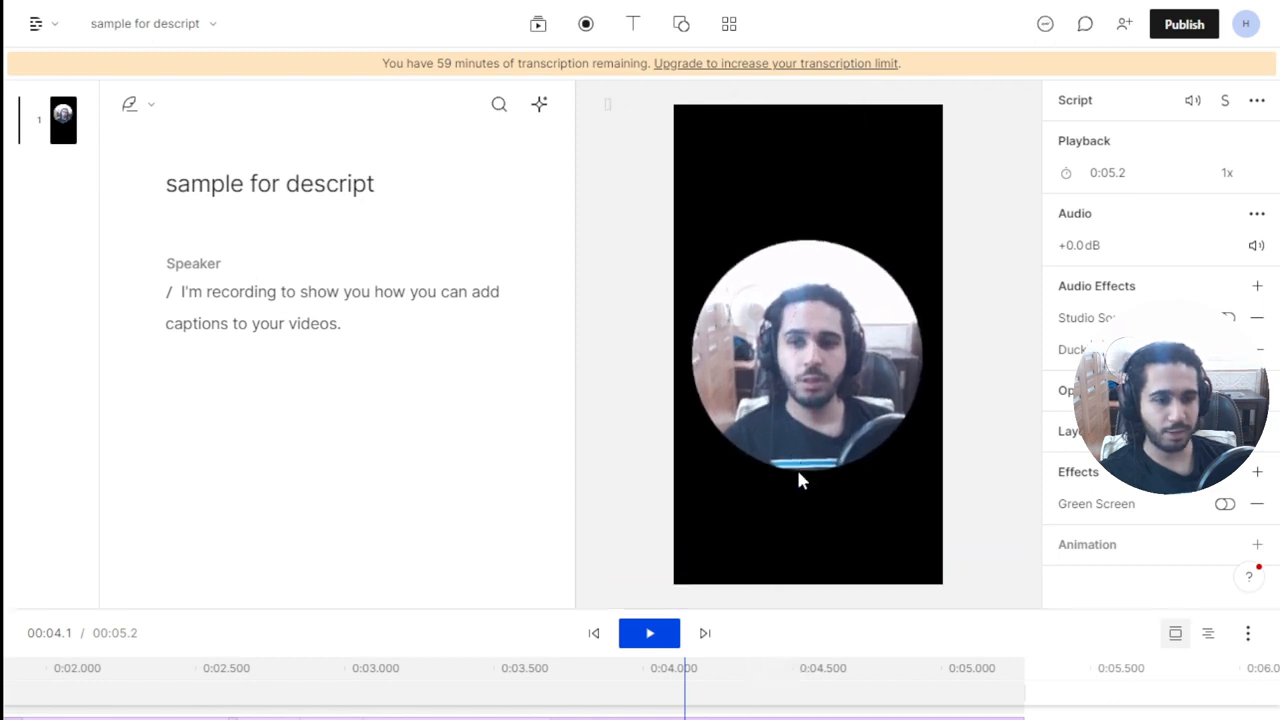
pyautogui.moveTo(800, 480); pyautogui.dragTo(794, 445)
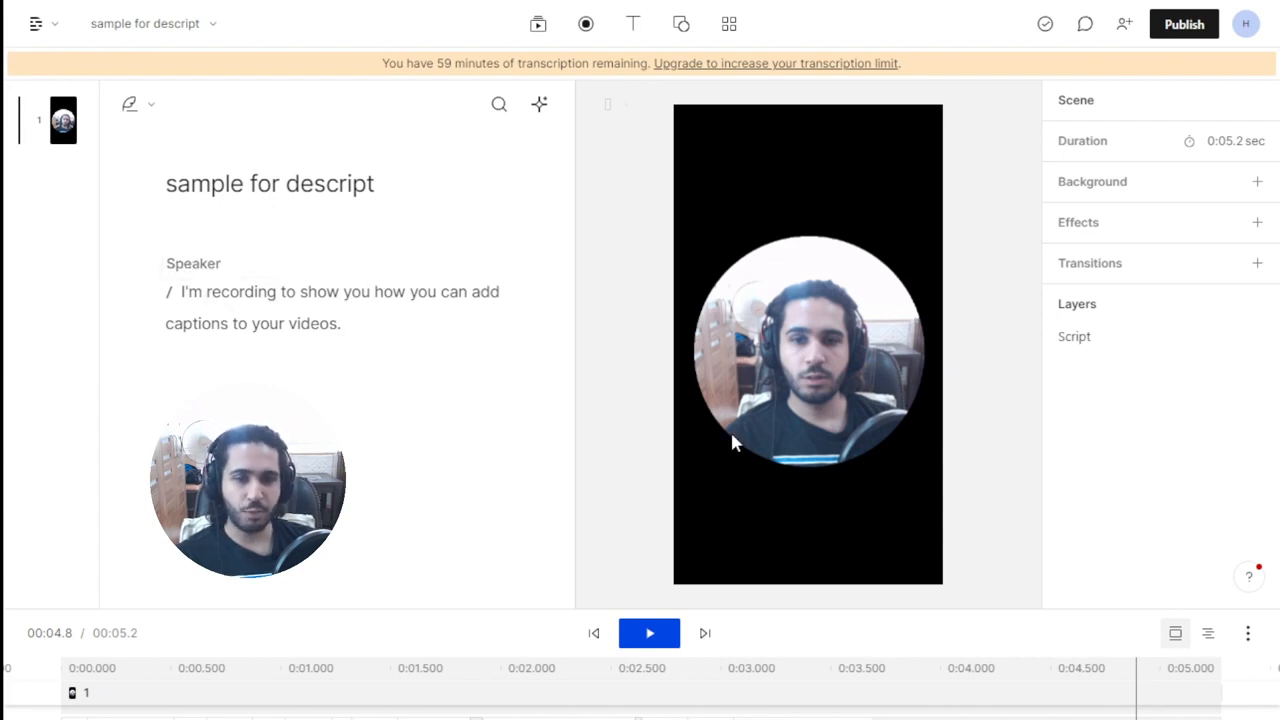
# Add captions for the whole script sentence "I'm recording to show you how you can add captions to your videos." and keep the text centred.
pyautogui.moveTo(390, 334); pyautogui.dragTo(171, 291)
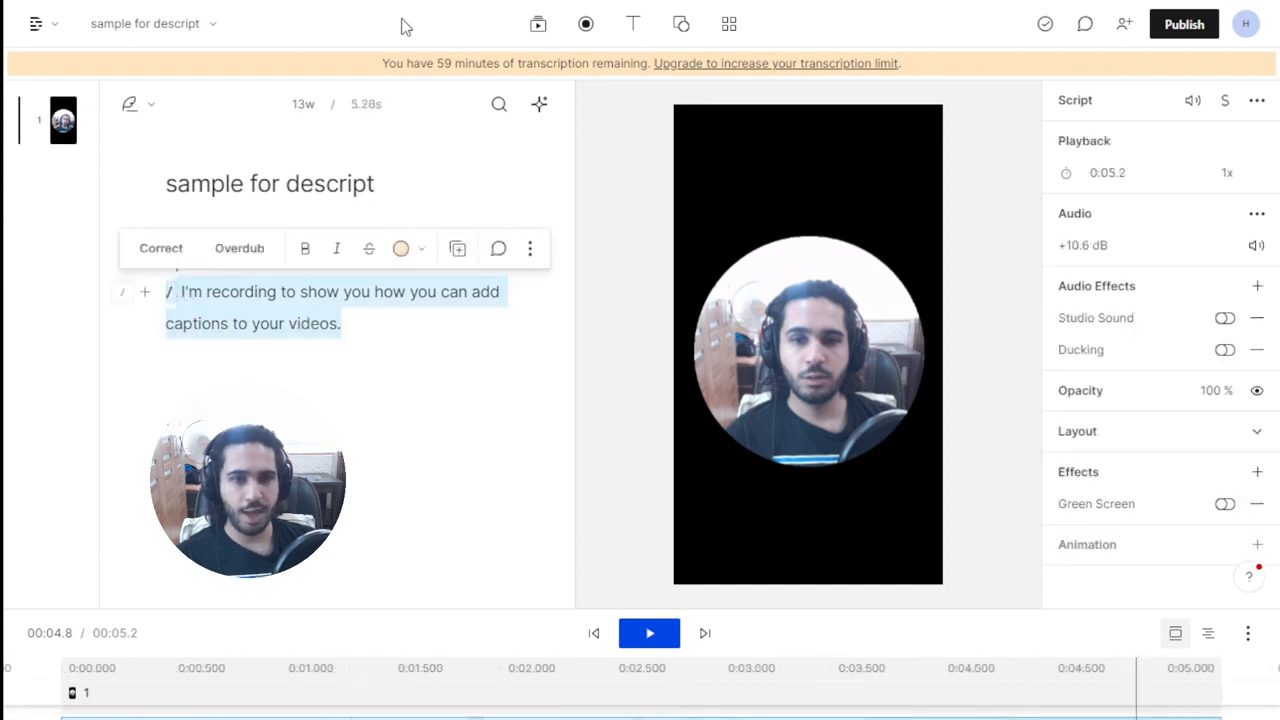
pyautogui.click(633, 26)
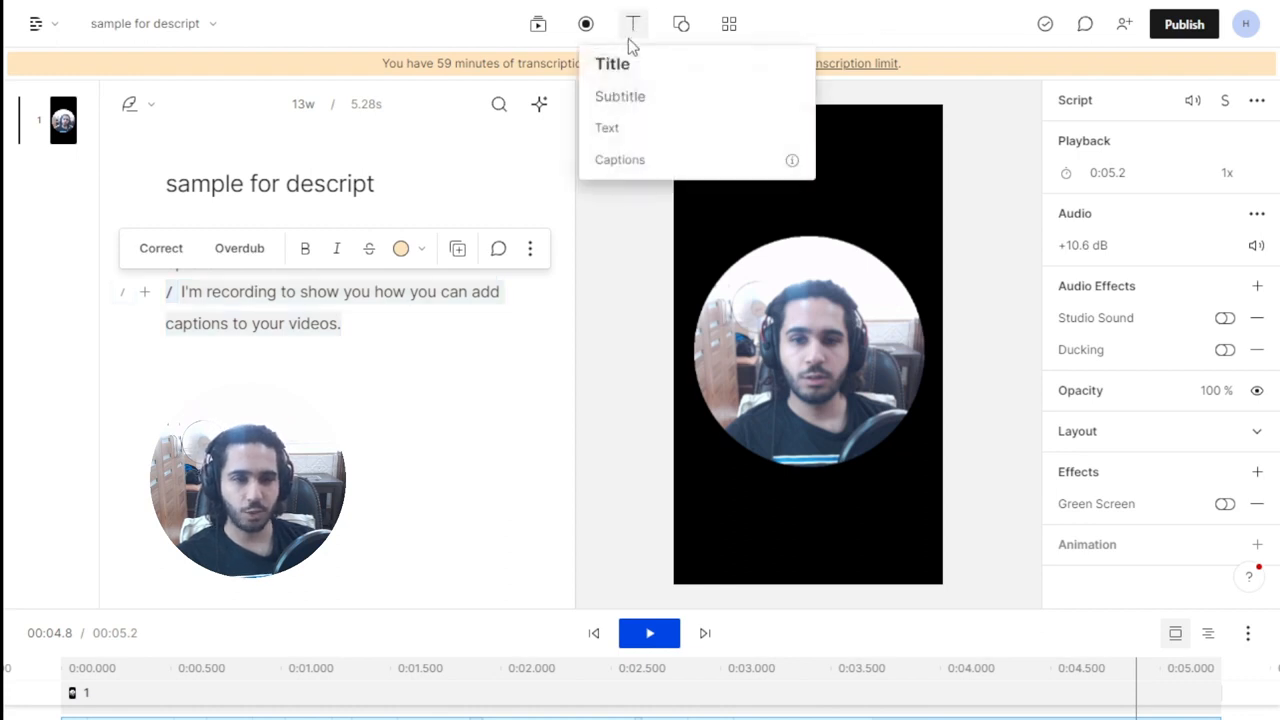
pyautogui.click(647, 162)
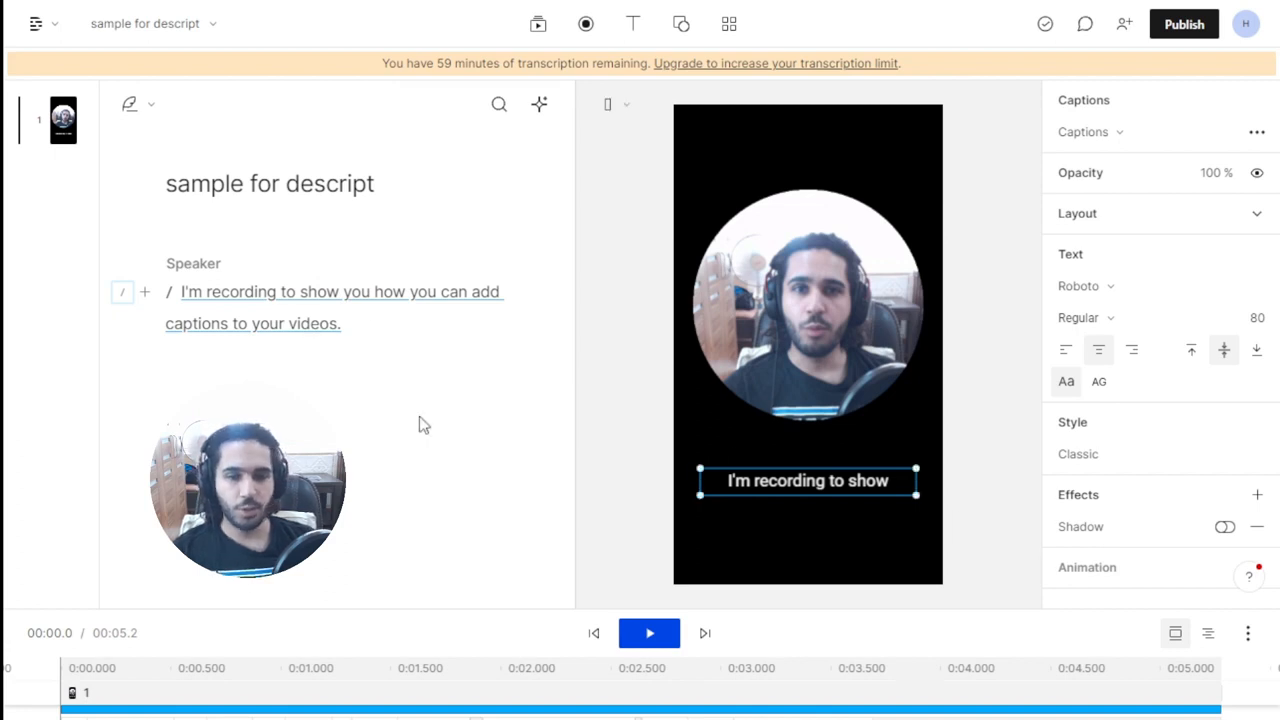
pyautogui.click(833, 488)
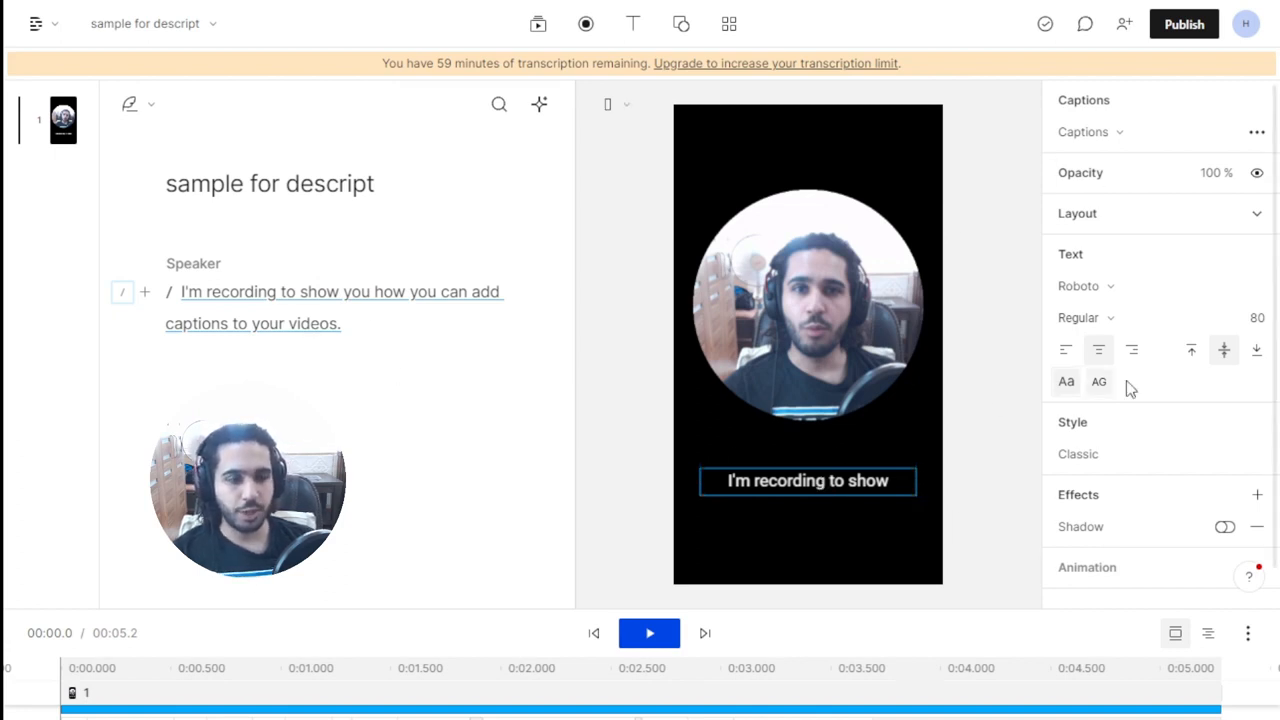
pyautogui.click(1098, 352)
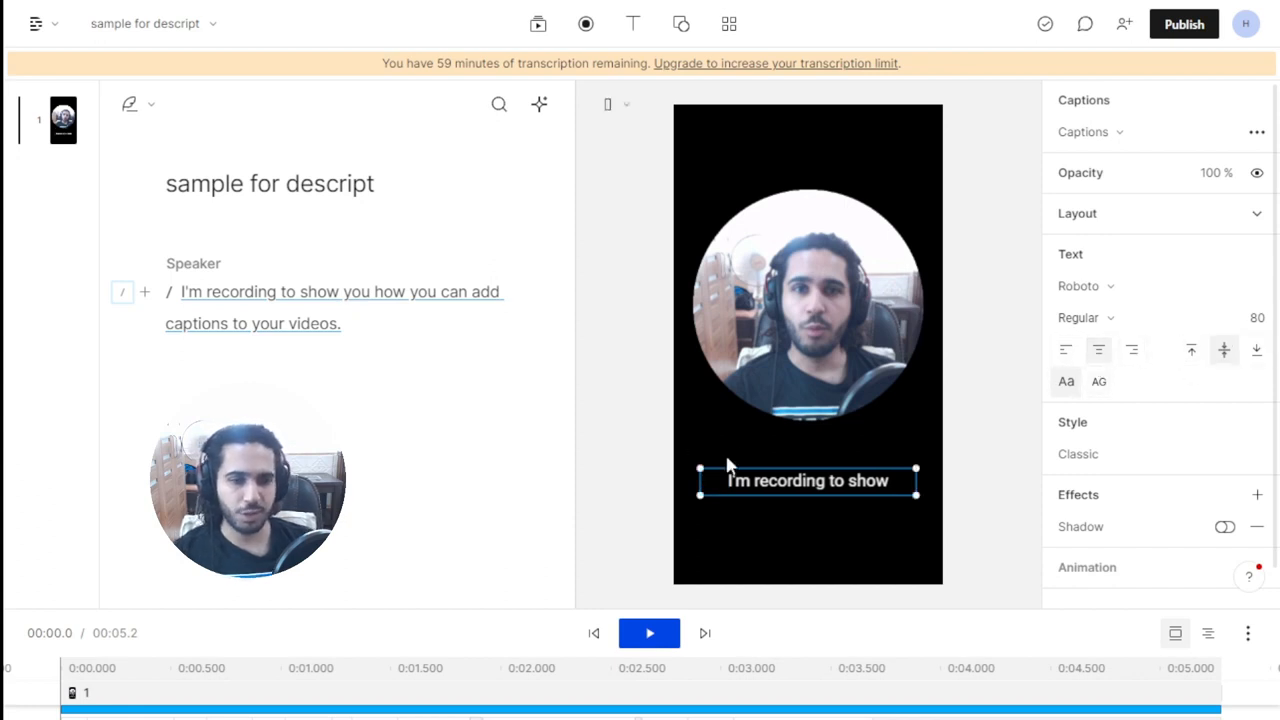
pyautogui.scroll(-1, 1100, 380)
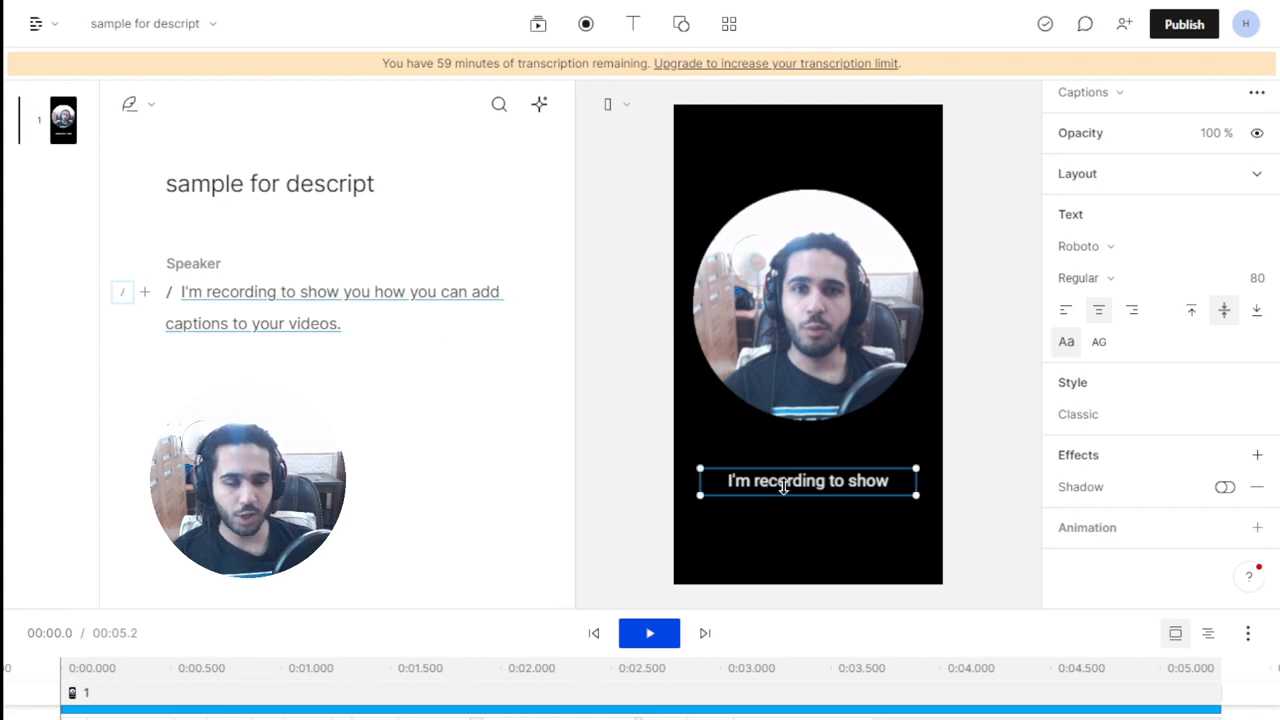
# Narrow the captions box, place it just below the speaker's circle, and check the captions at different words of the script.
pyautogui.moveTo(709, 494); pyautogui.dragTo(663, 541)
pyautogui.moveTo(803, 531); pyautogui.dragTo(823, 473)
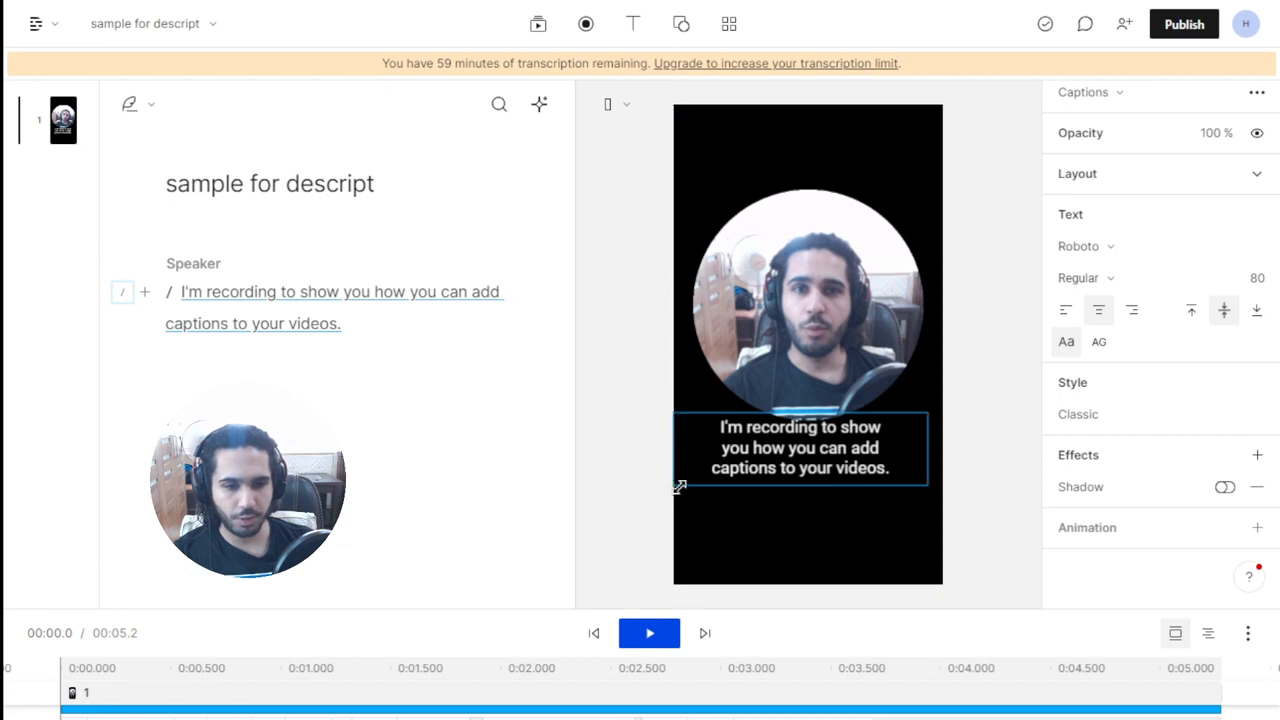
pyautogui.moveTo(680, 486); pyautogui.dragTo(888, 415)
pyautogui.moveTo(831, 410); pyautogui.dragTo(729, 470)
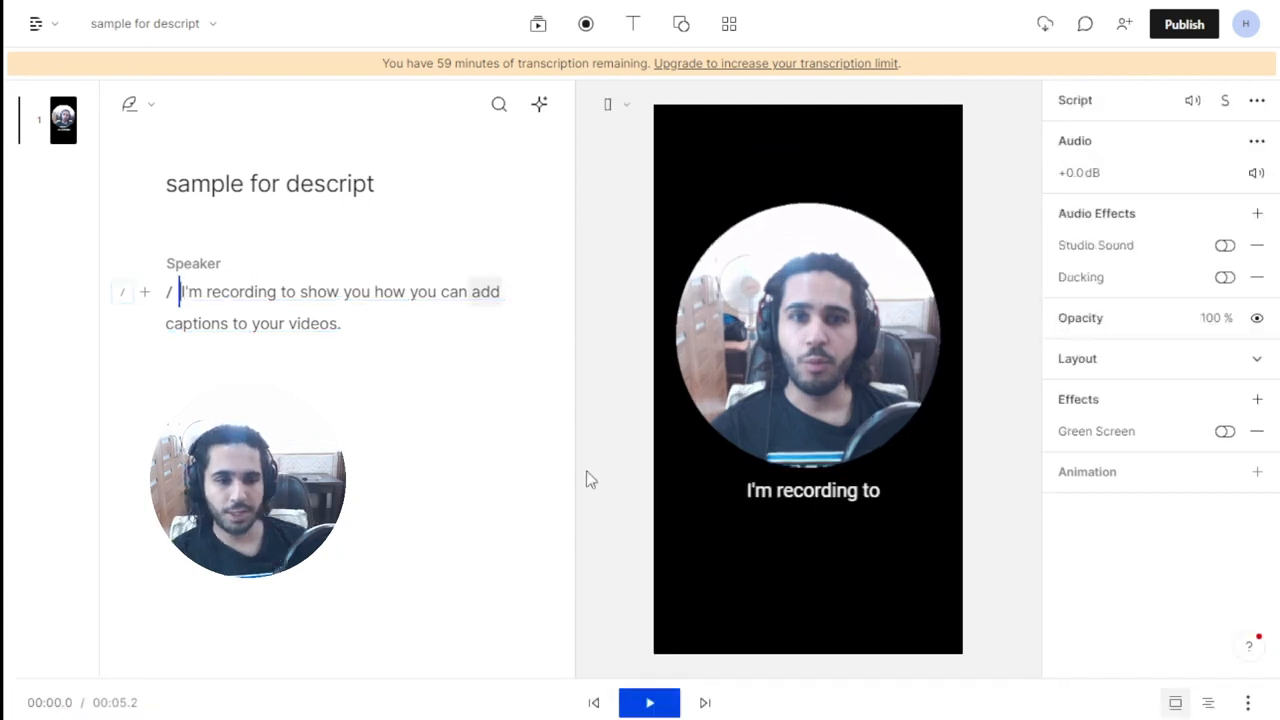
pyautogui.click(282, 293)
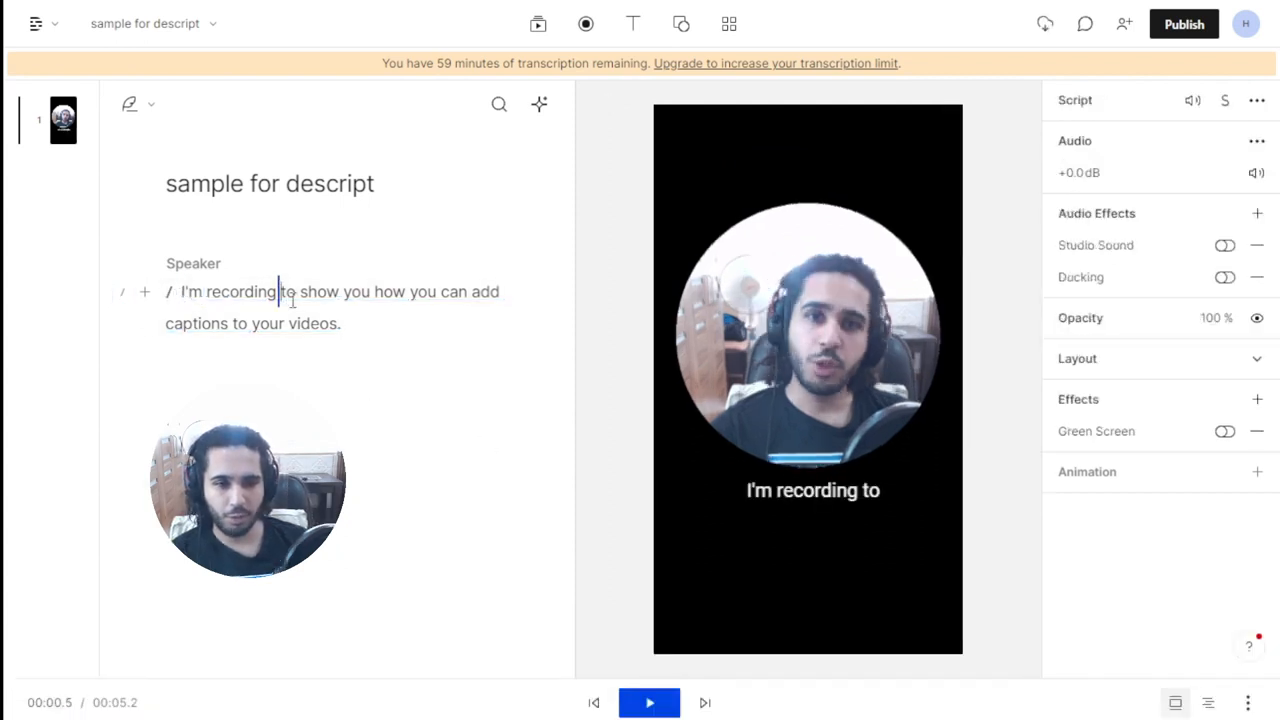
pyautogui.click(836, 488)
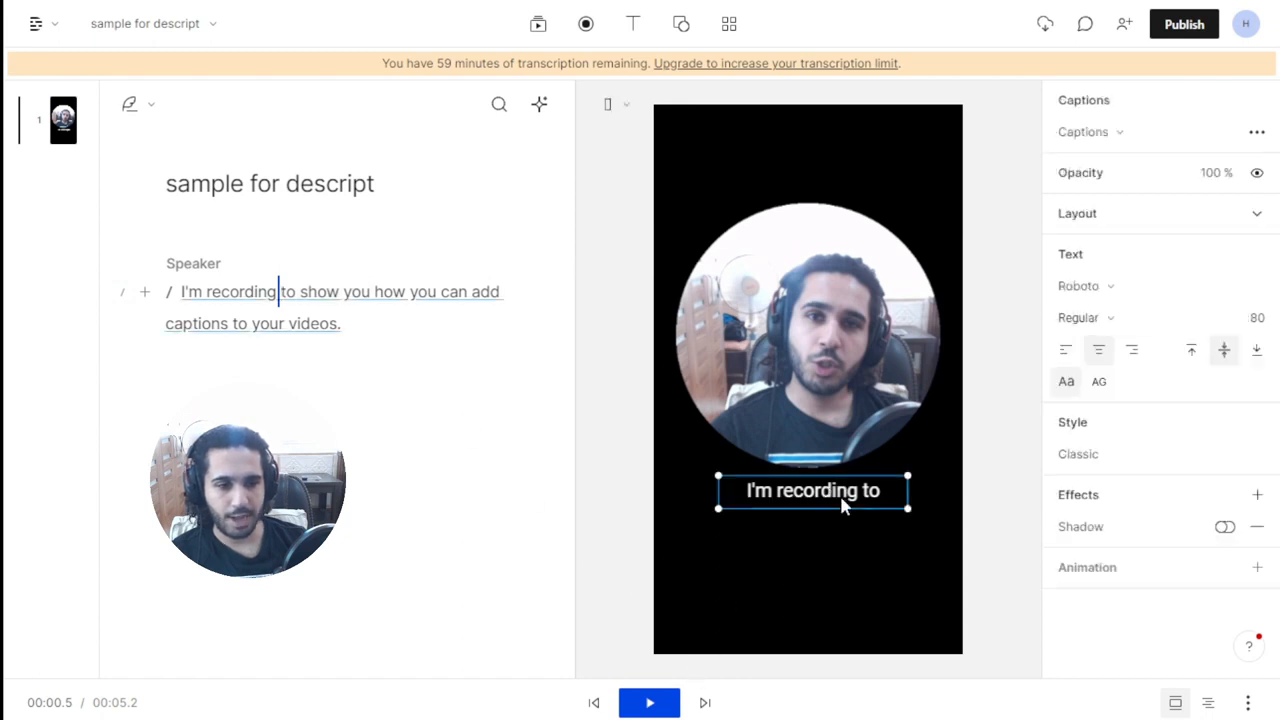
pyautogui.click(356, 319)
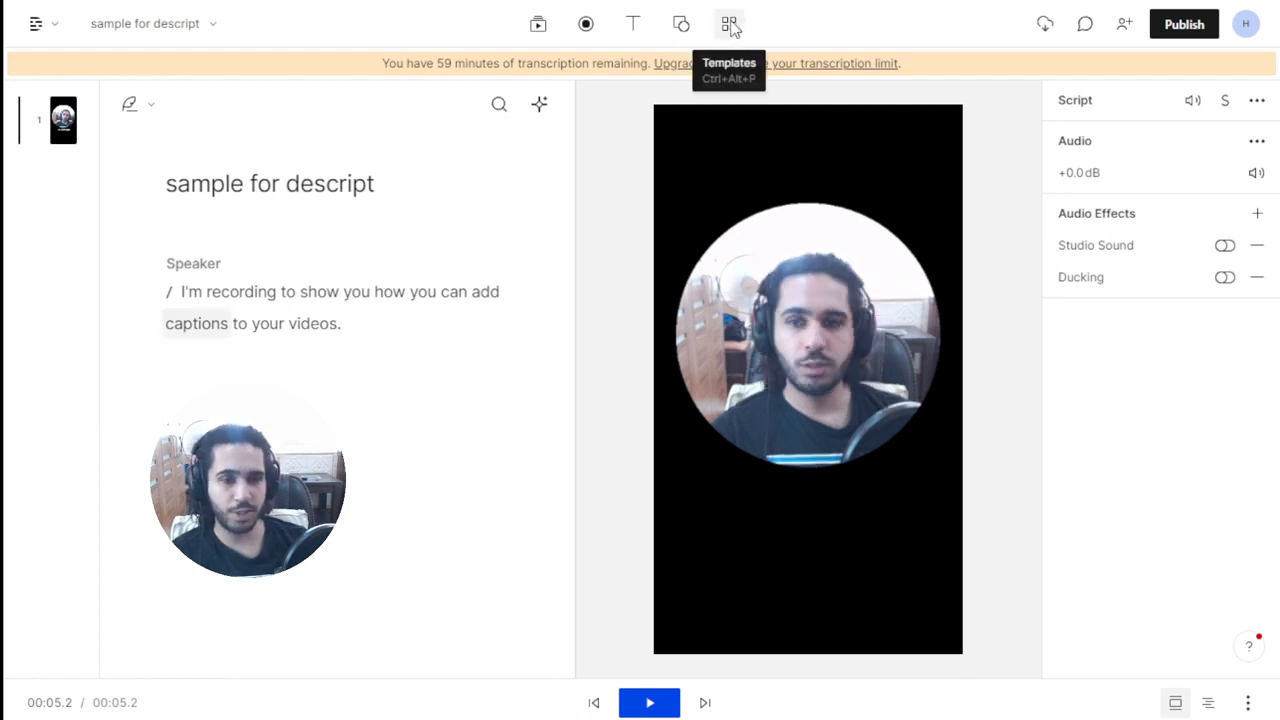
# Browse the captions templates, apply Karaoke: Classic, and move its captions below the existing ones.
pyautogui.click(731, 26)
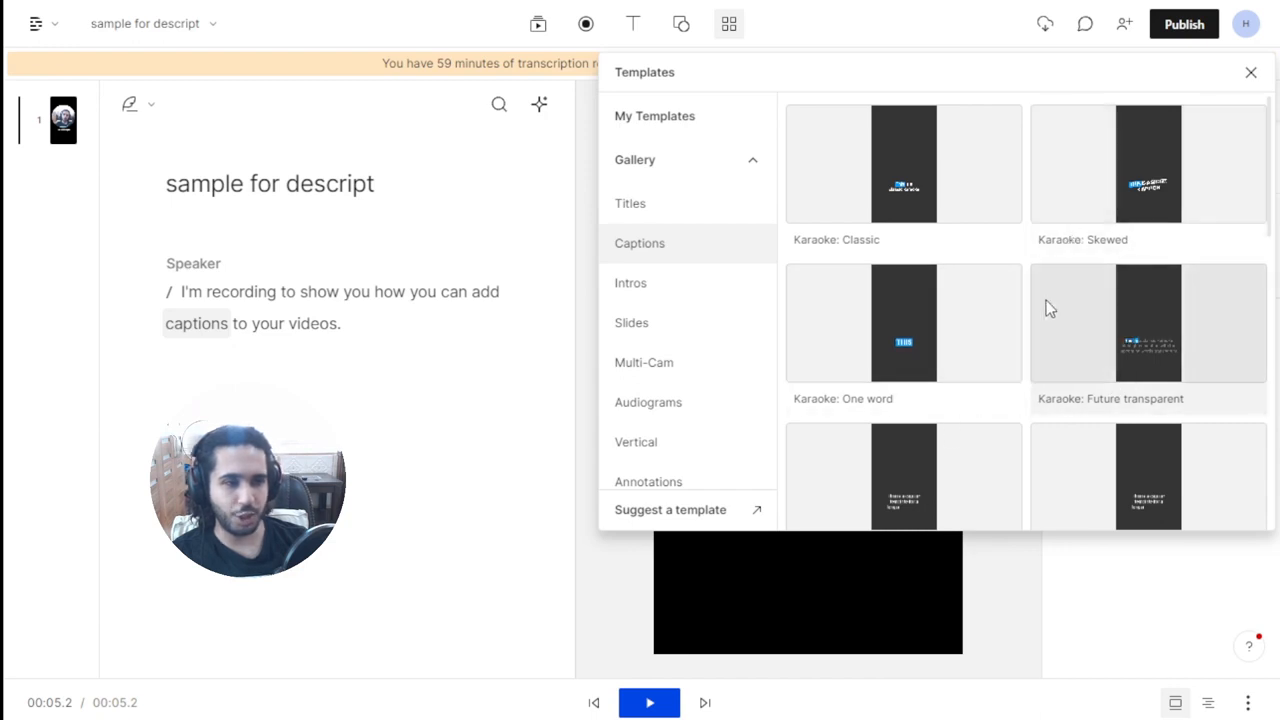
pyautogui.scroll(-5, 1060, 312)
pyautogui.scroll(5, 1092, 320)
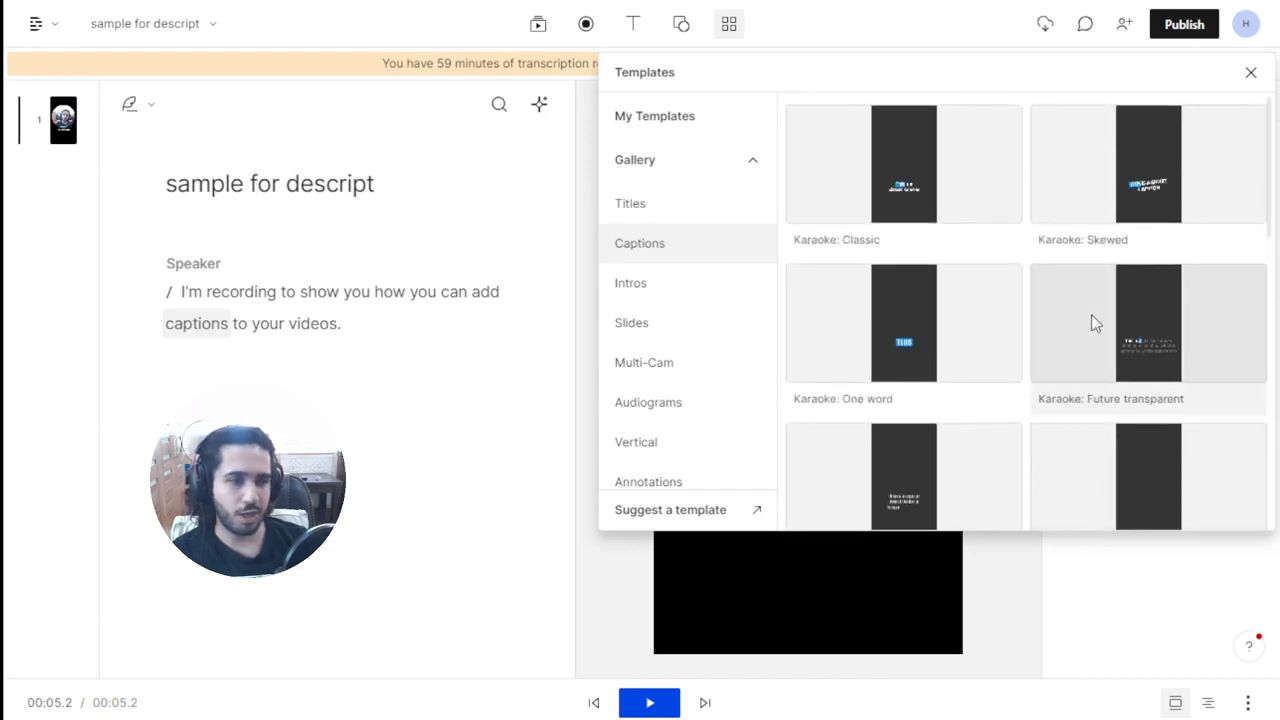
pyautogui.click(885, 198)
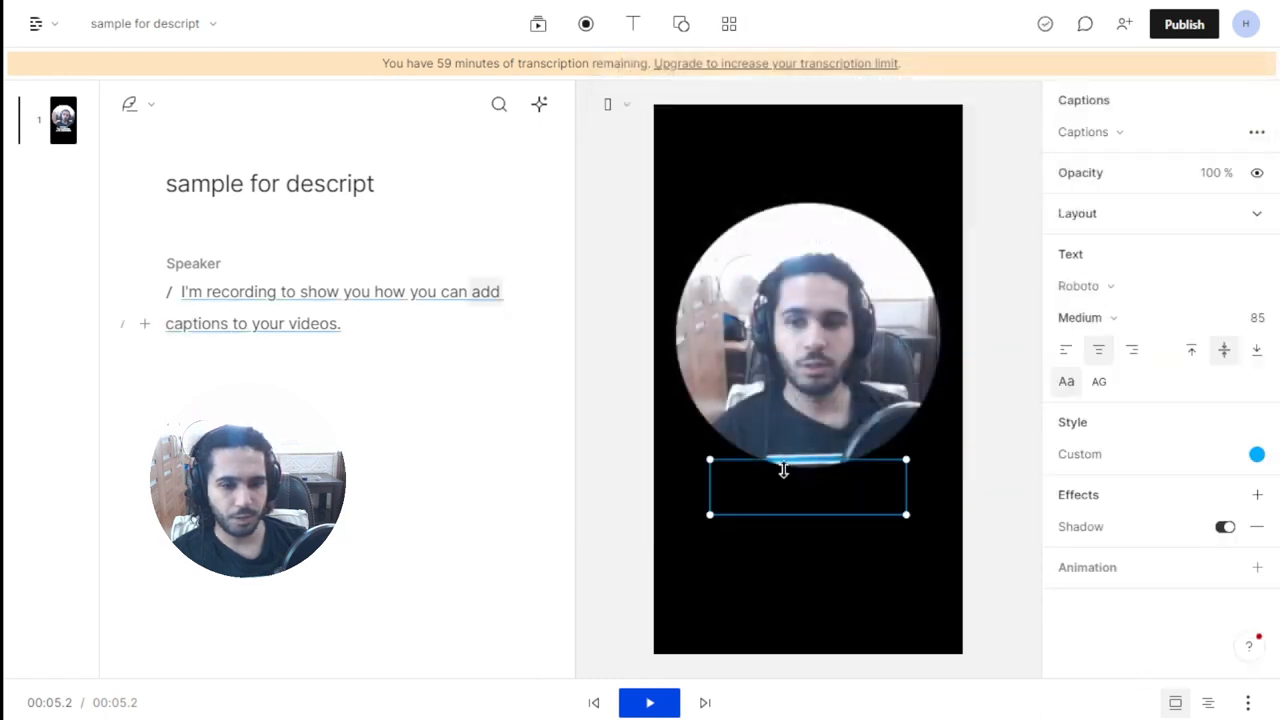
pyautogui.moveTo(785, 495); pyautogui.dragTo(791, 563)
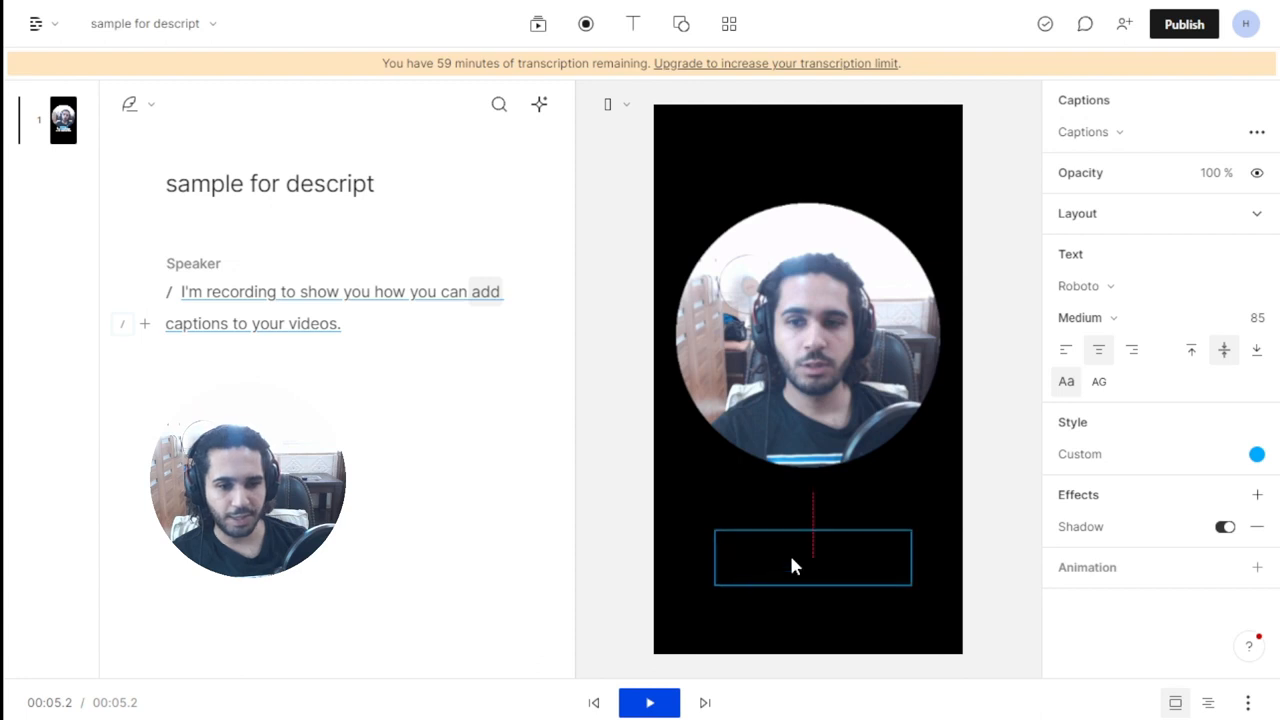
# Play the video from the start with the blue-highlighted karaoke captions, stop near the end, and remove those captions.
pyautogui.click(180, 296)
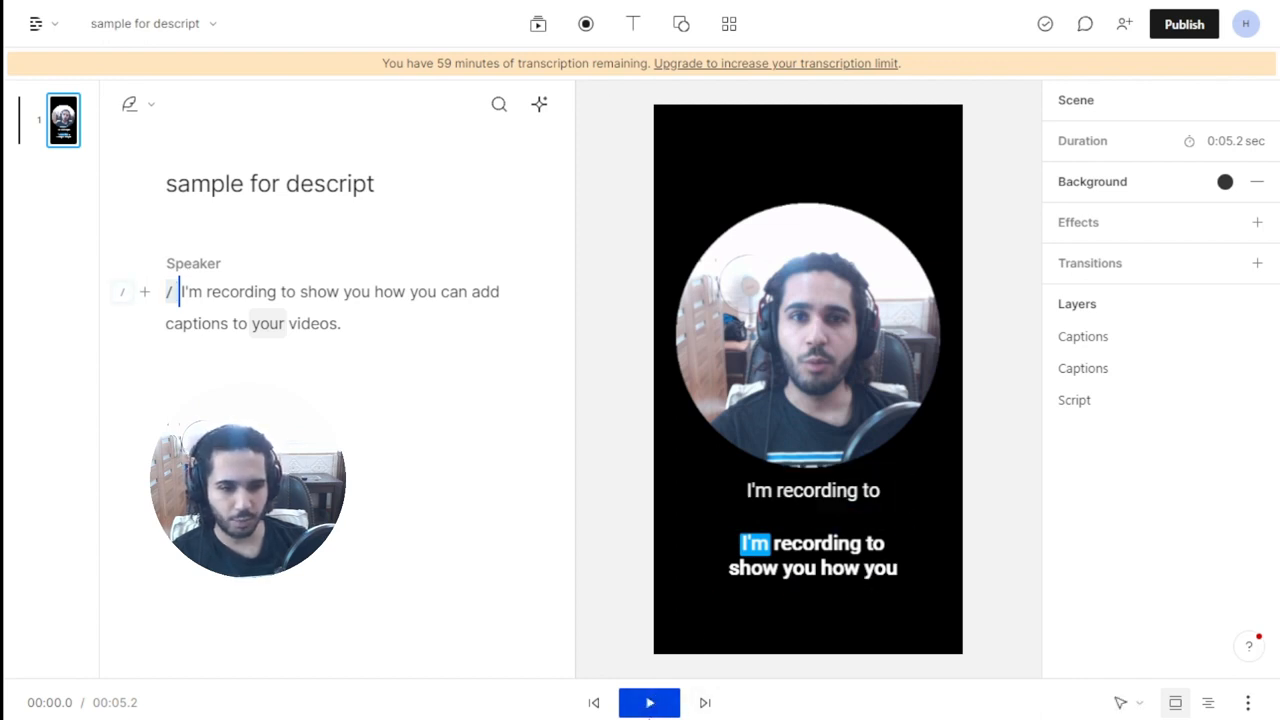
pyautogui.click(650, 703)
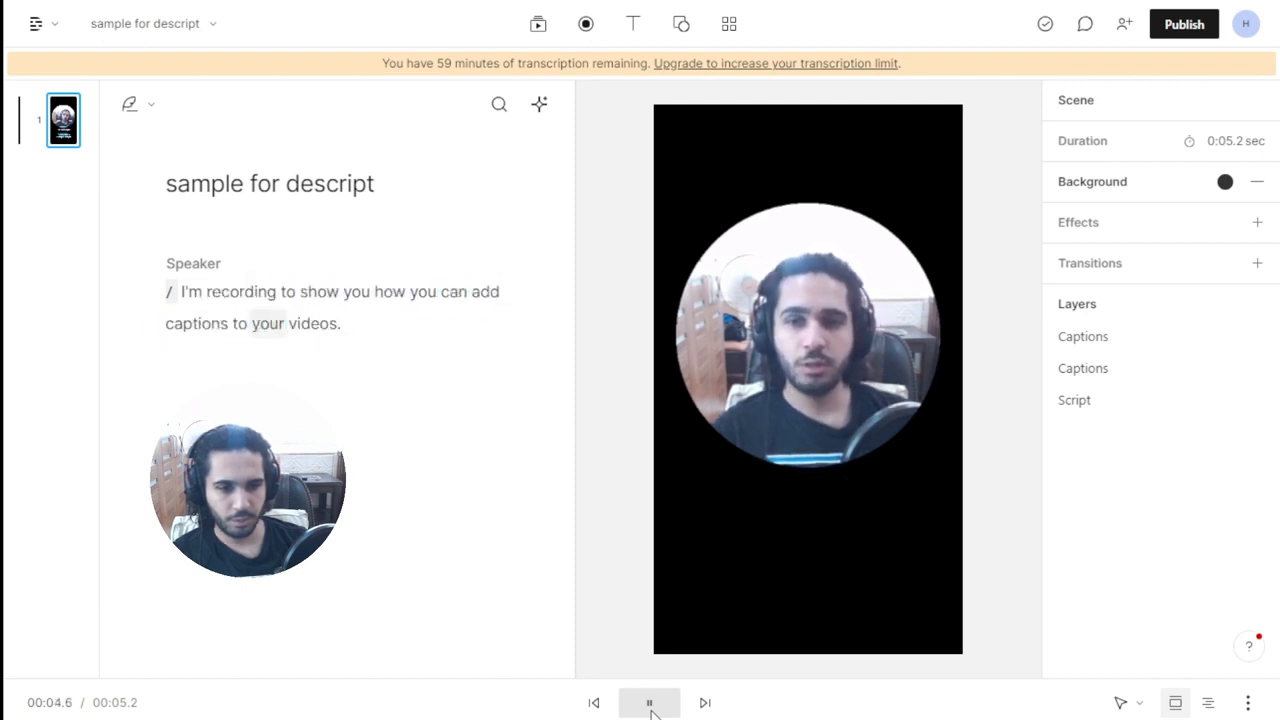
pyautogui.click(648, 705)
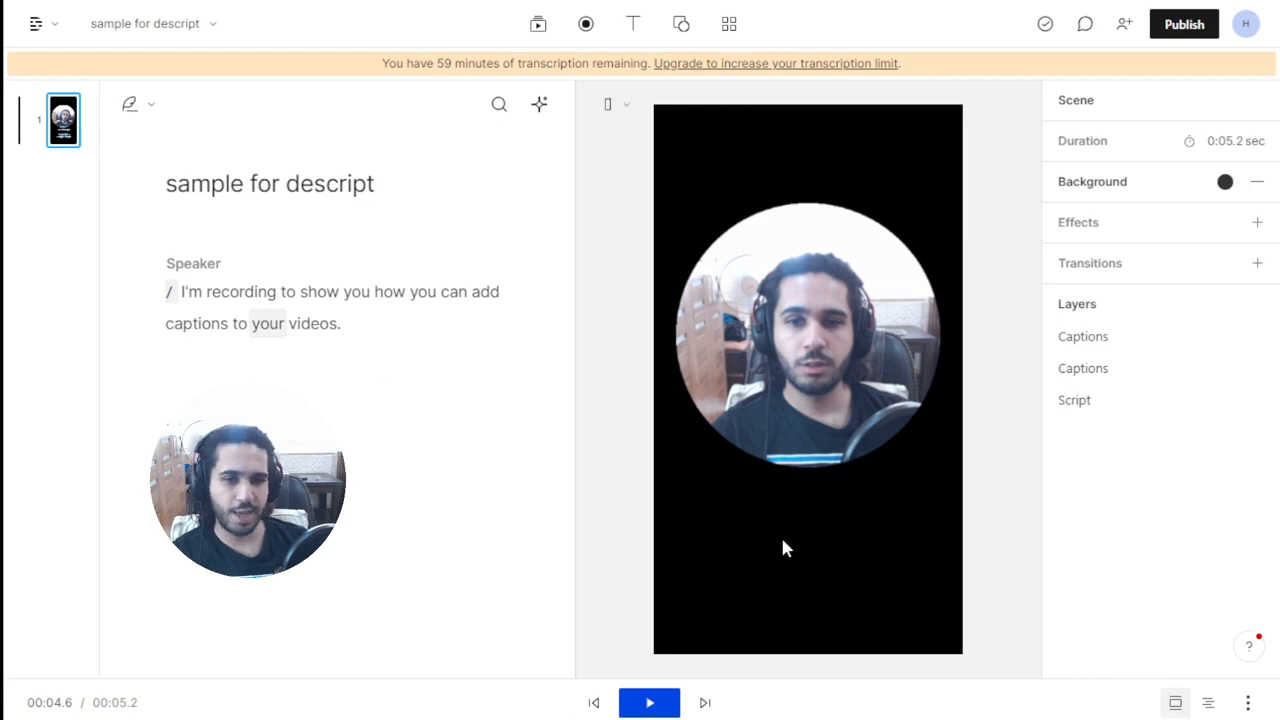
pyautogui.click(808, 568)
pyautogui.click(733, 580)
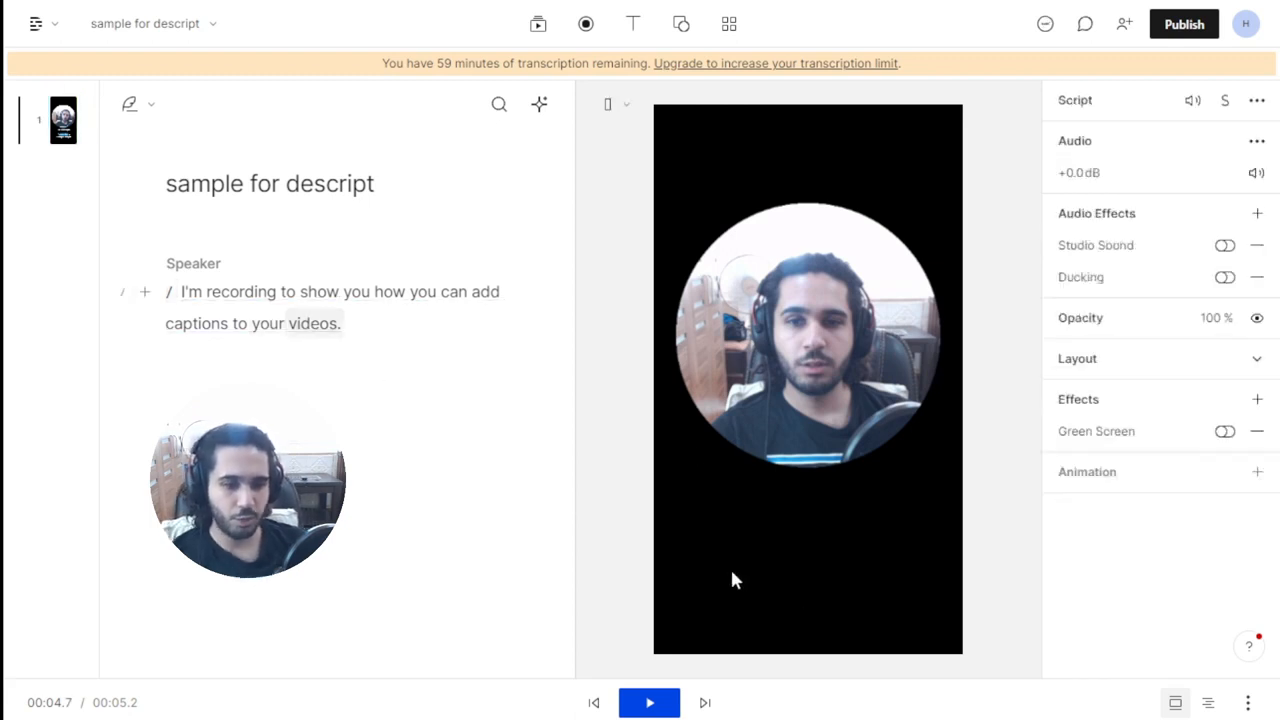
# Add the captions template with tilted text and a yellow word highlight below the white captions, and play the video from the start.
pyautogui.click(729, 24)
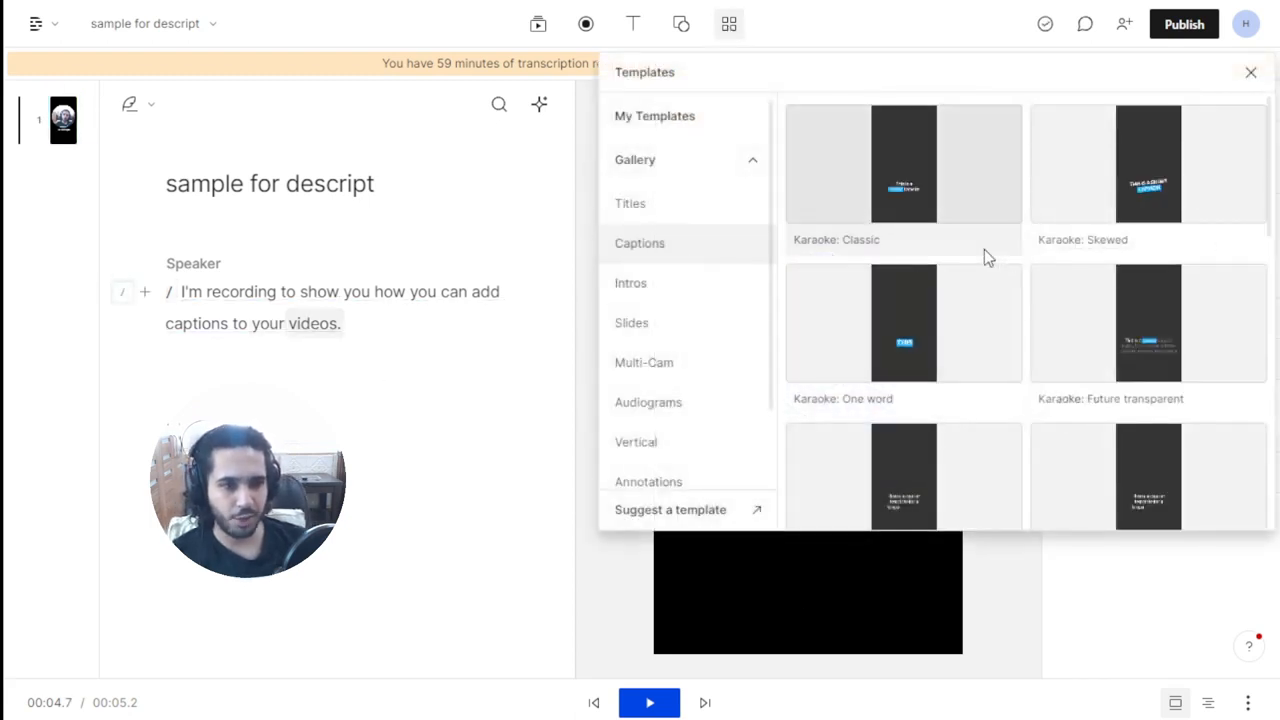
pyautogui.scroll(-2, 960, 280)
pyautogui.scroll(-3, 948, 384)
pyautogui.click(911, 395)
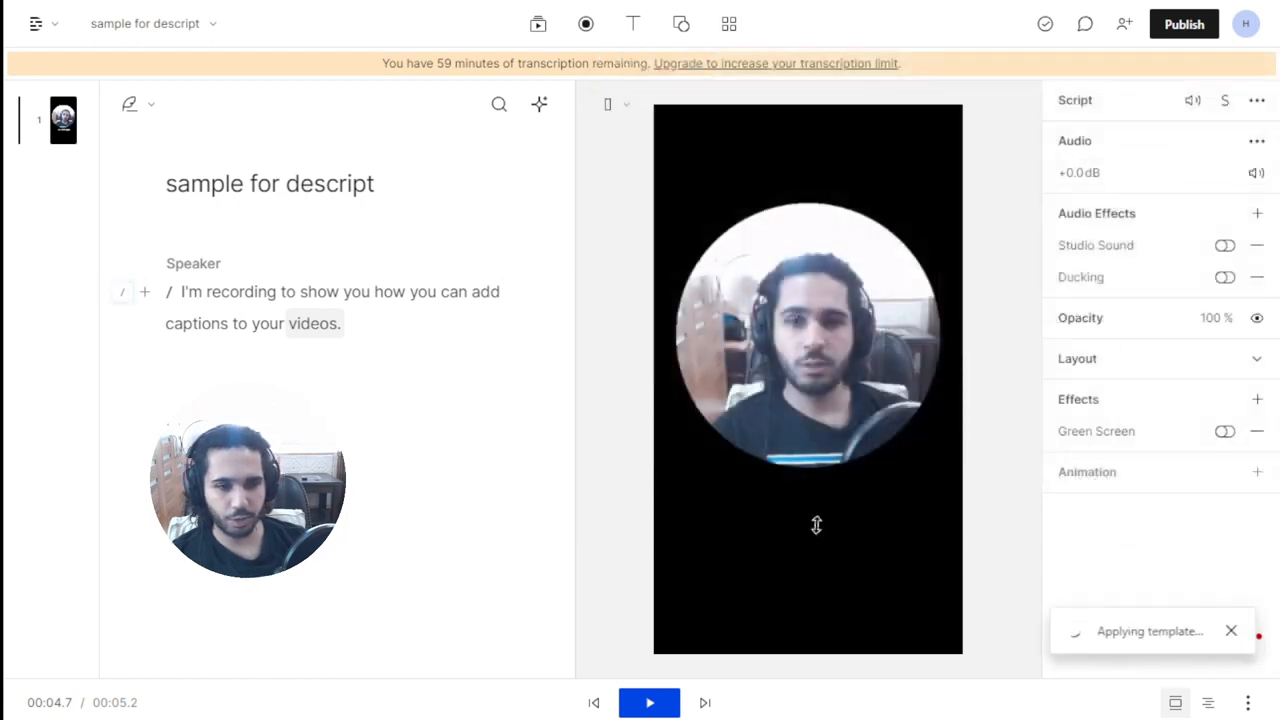
pyautogui.moveTo(813, 484); pyautogui.dragTo(814, 566)
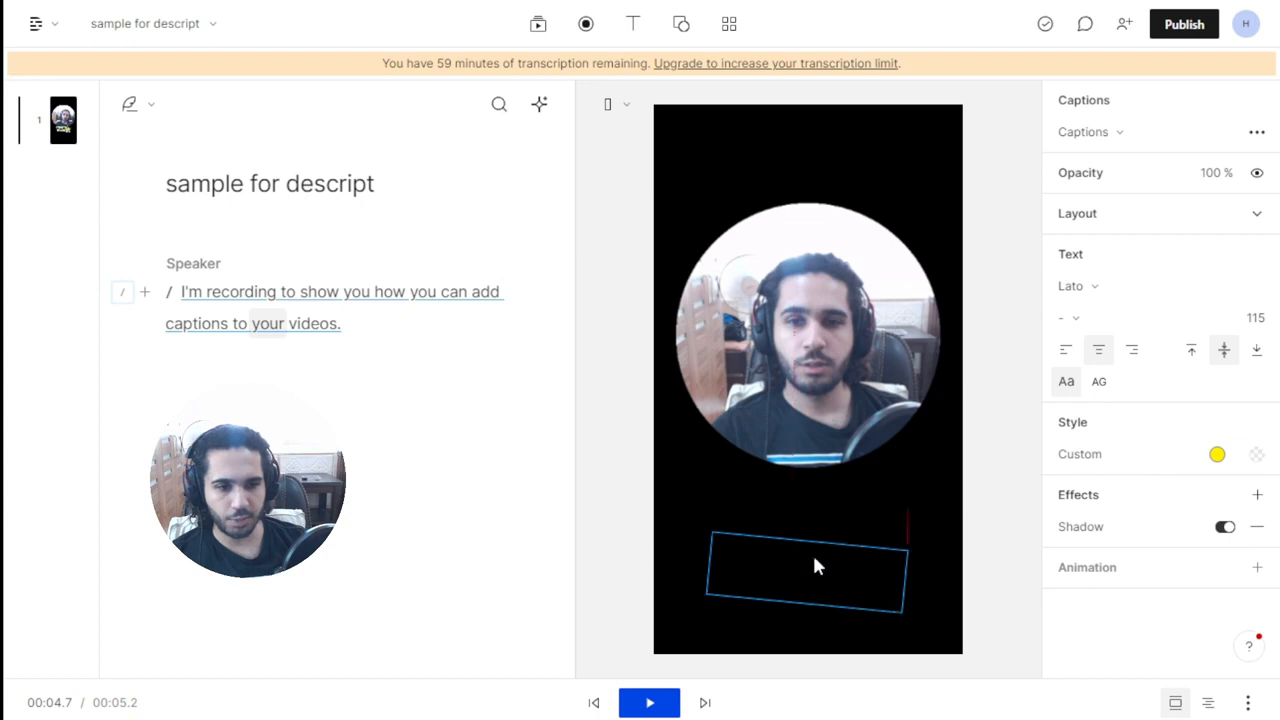
pyautogui.click(179, 293)
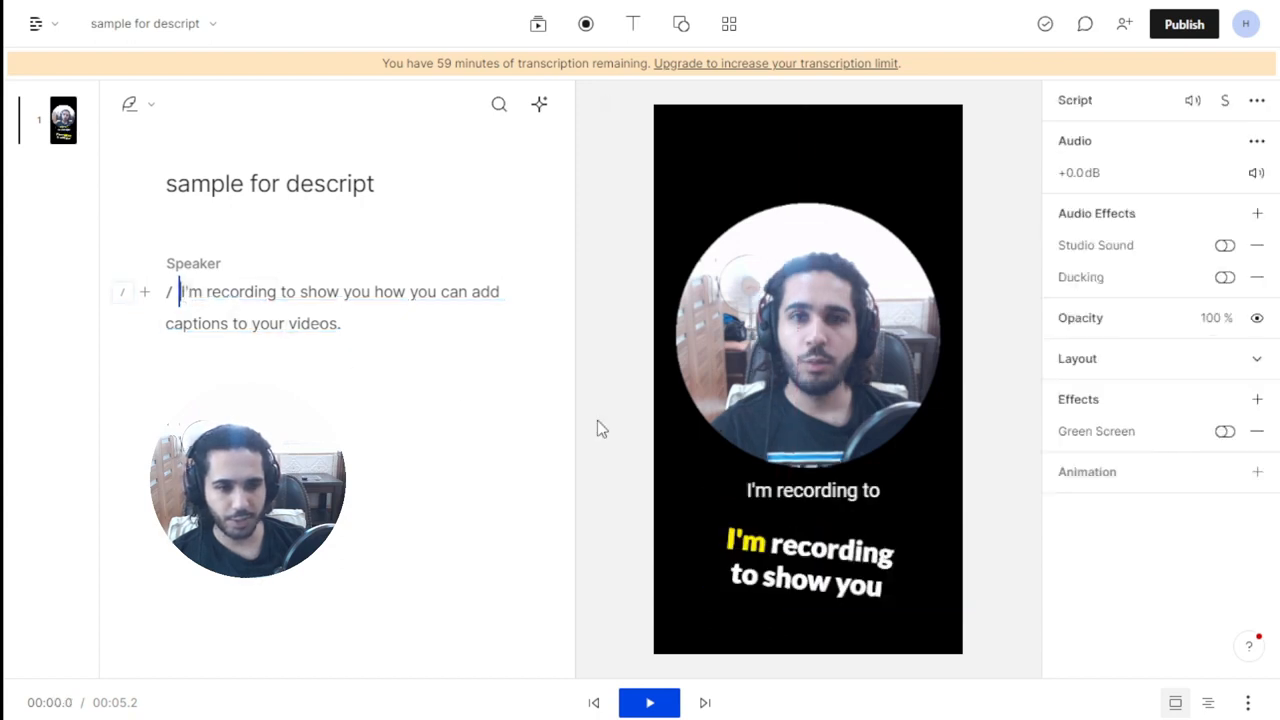
pyautogui.press('space')
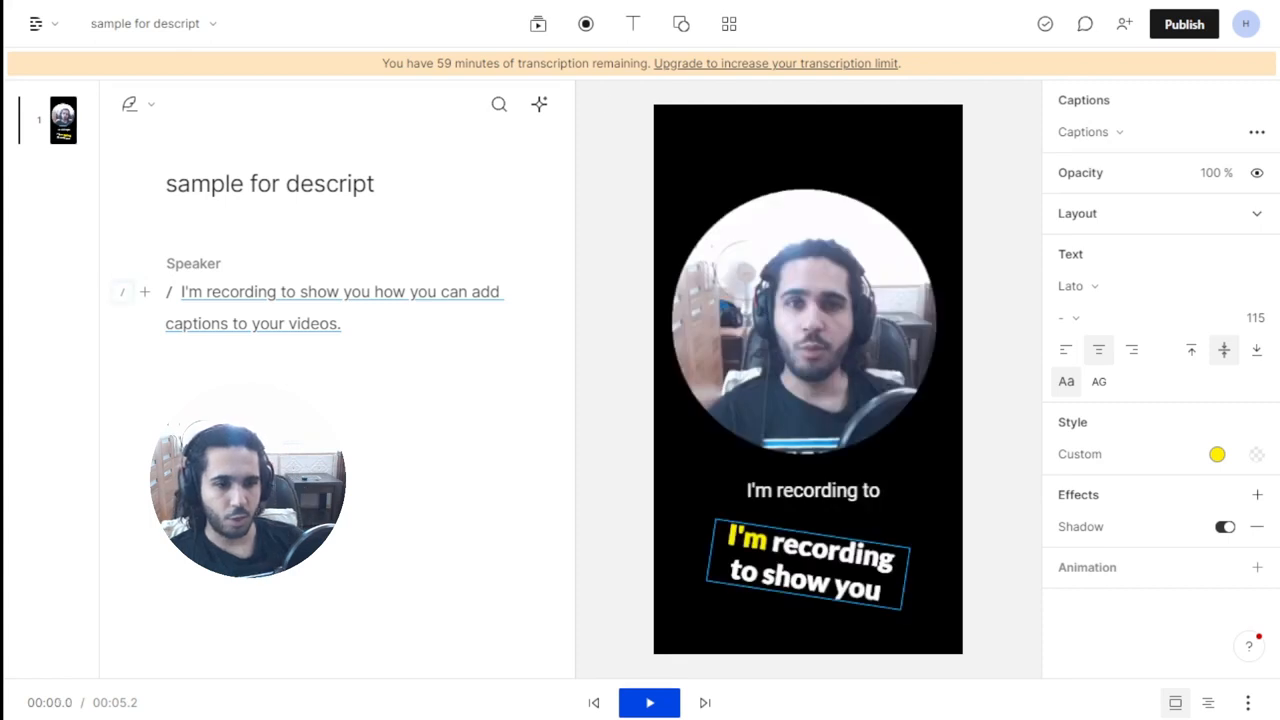
# Rotate the yellow-highlighted captions to a steeper clockwise tilt.
pyautogui.click(848, 568)
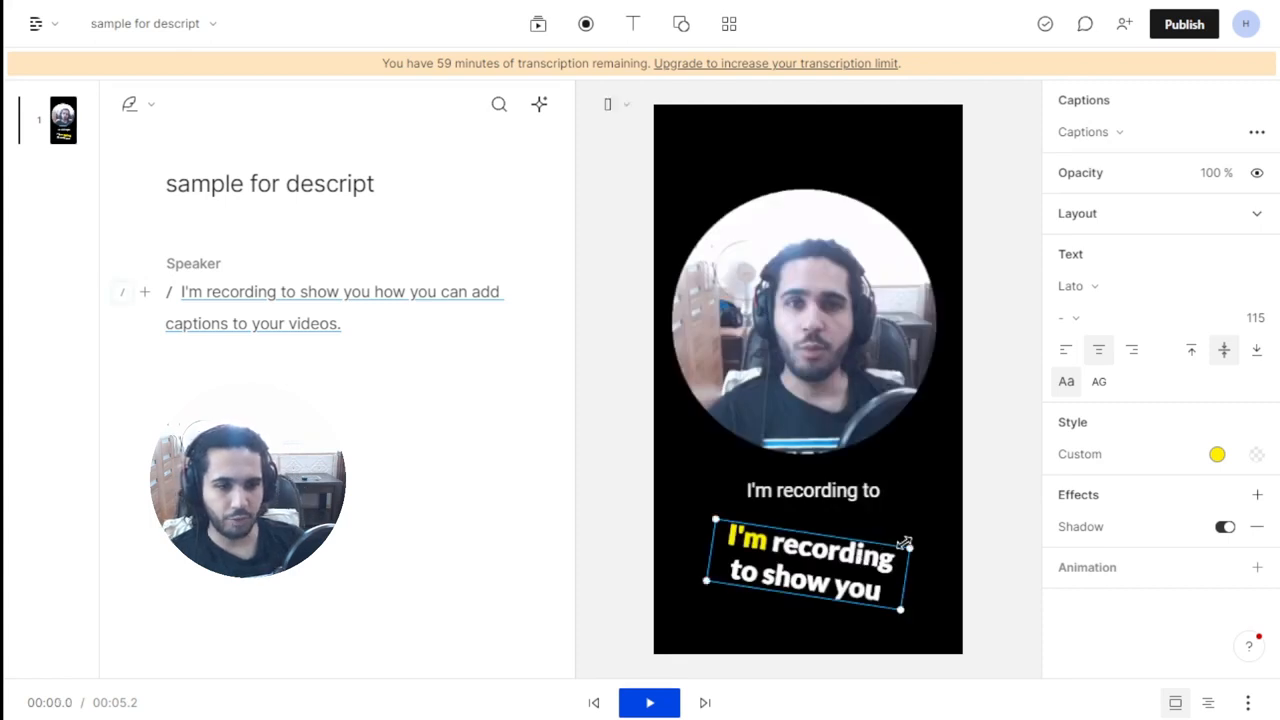
pyautogui.hotkey('ctrl', 'z')
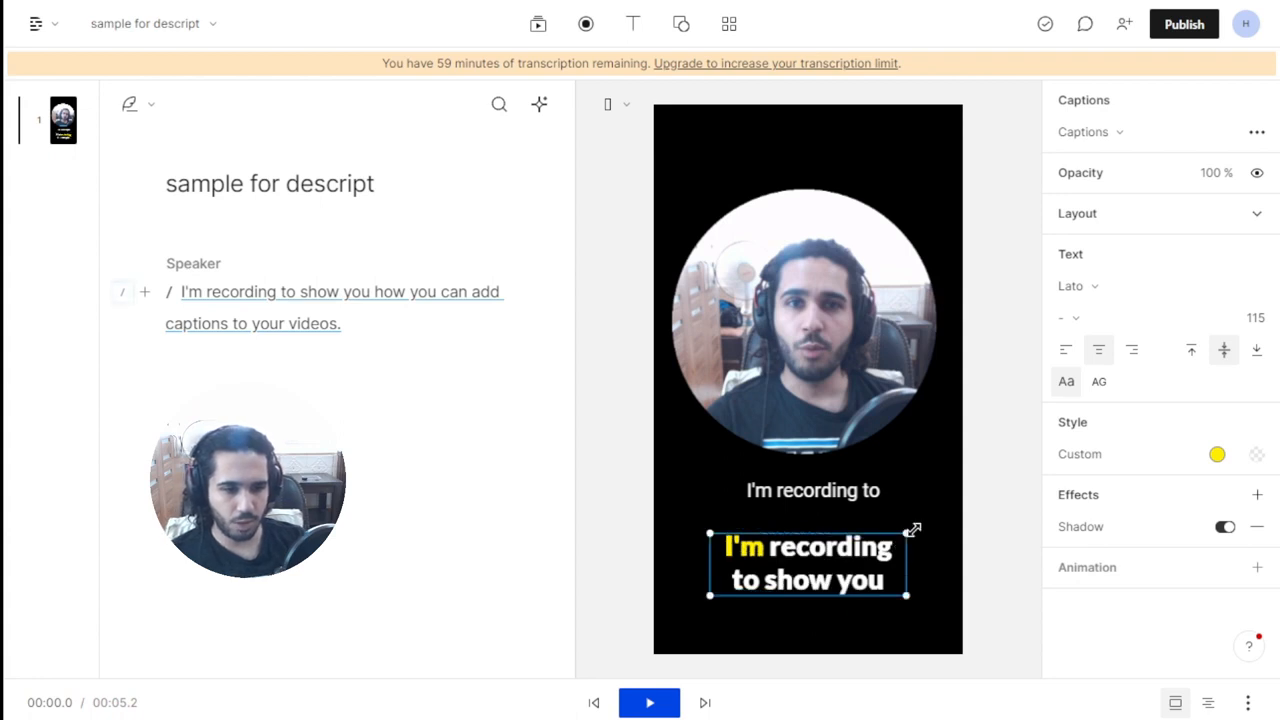
pyautogui.moveTo(917, 521); pyautogui.dragTo(914, 558)
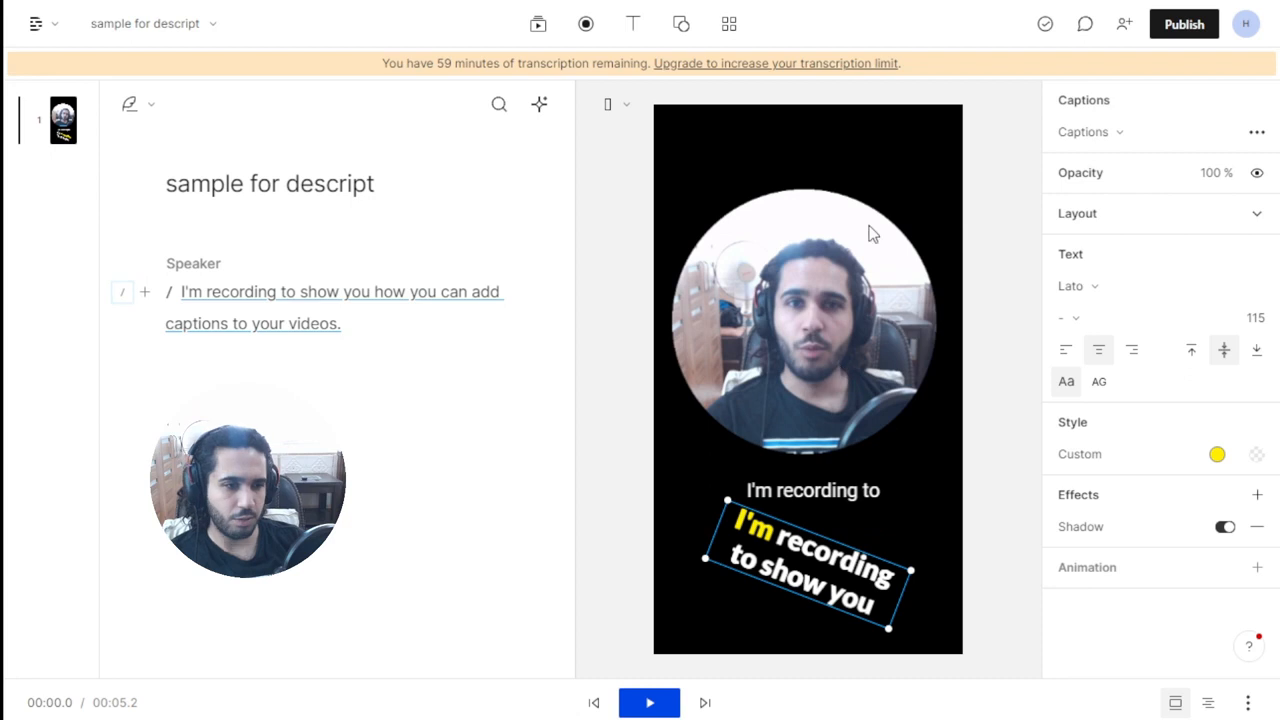
# Set the highlight colour of the tilted captions to green 00ff4d and return to the start of the script.
pyautogui.click(1217, 454)
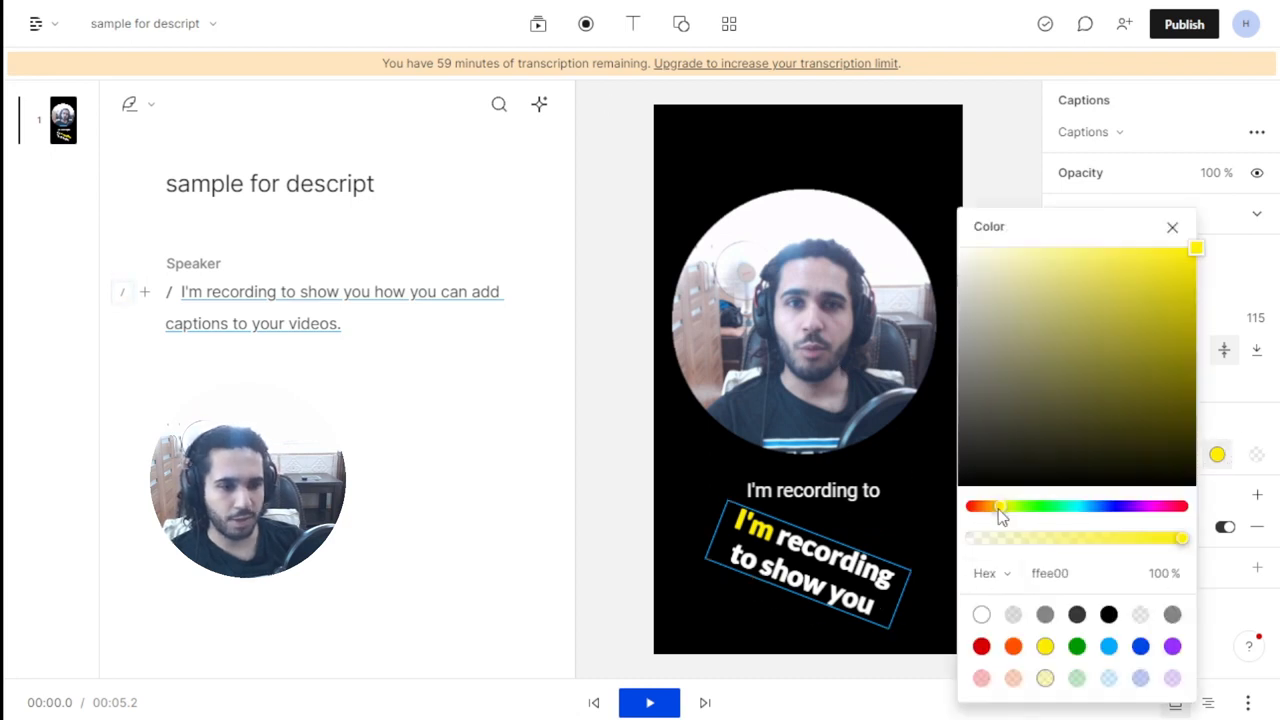
pyautogui.moveTo(1001, 513); pyautogui.dragTo(1055, 535)
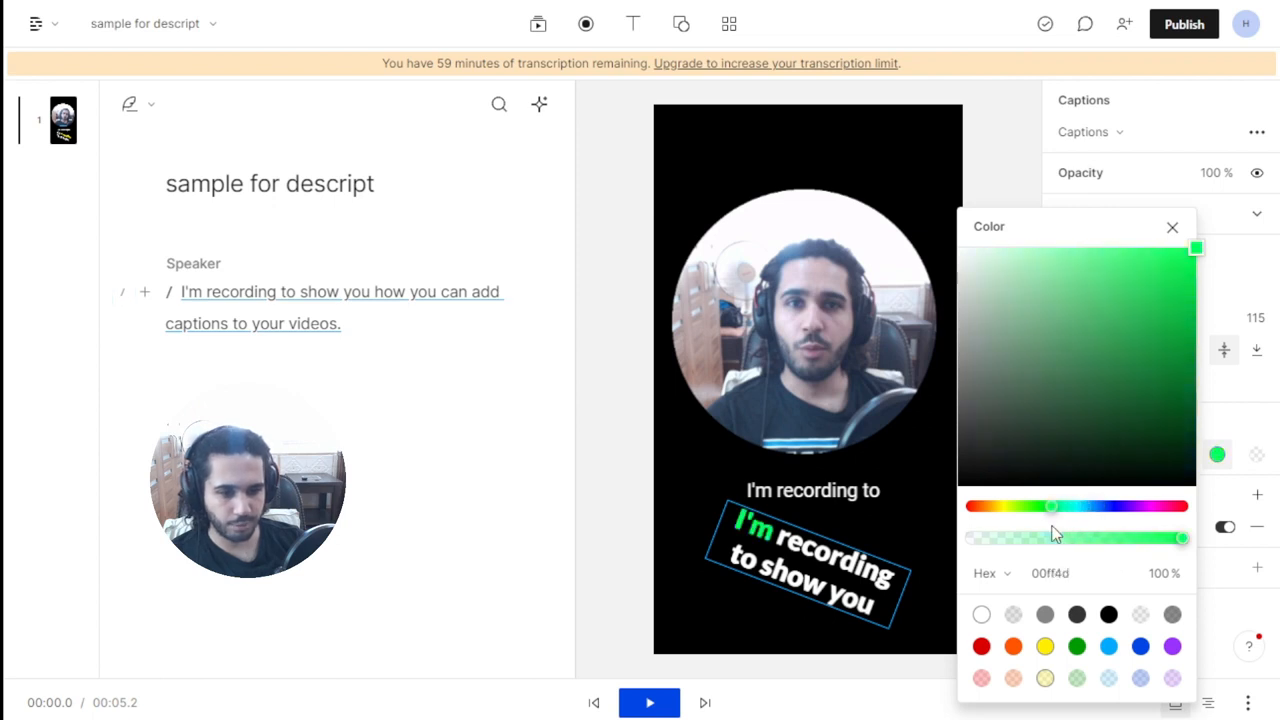
pyautogui.click(177, 290)
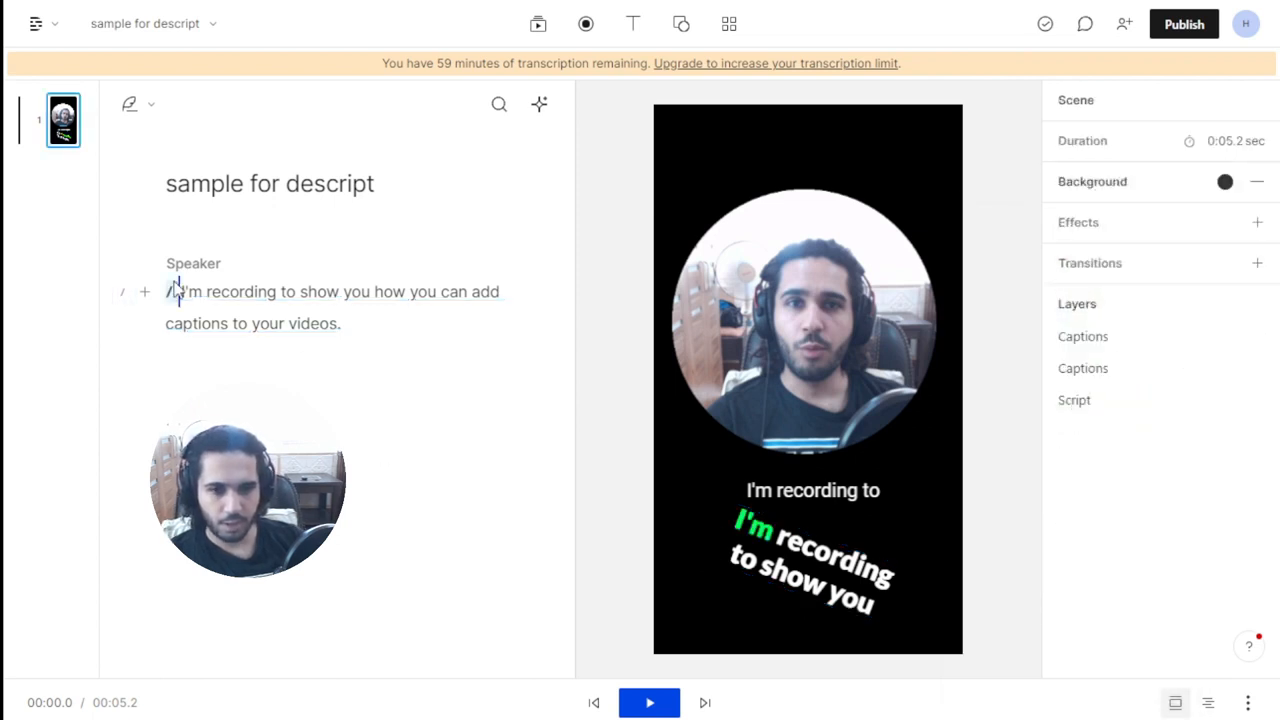